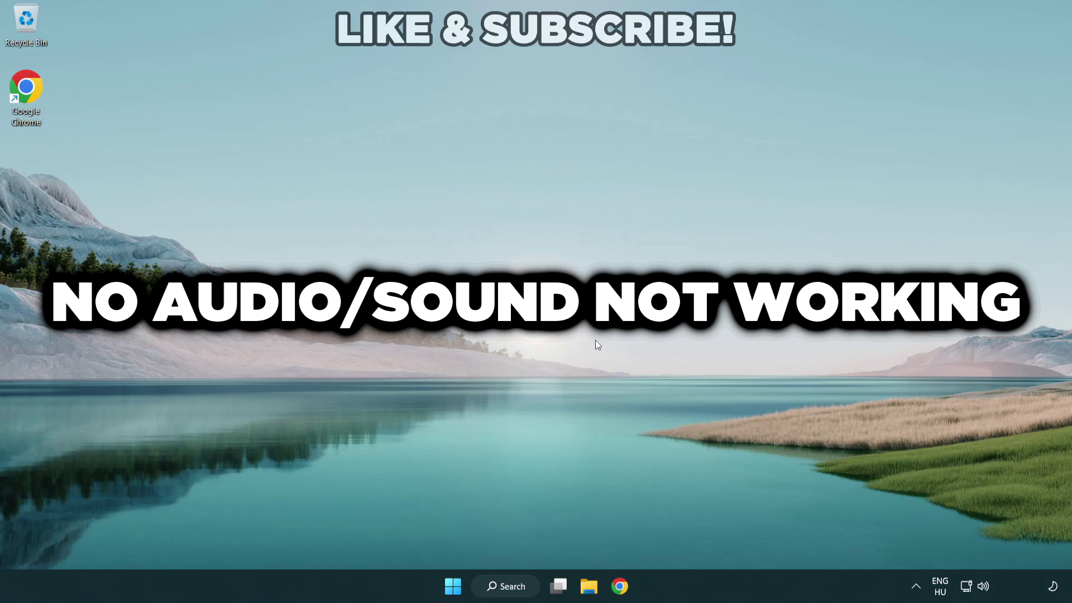
# - Switch the sound output from CABLE Input to Speakers (High Definition Audio Device) via the volume flyout
pyautogui.click(983, 589)
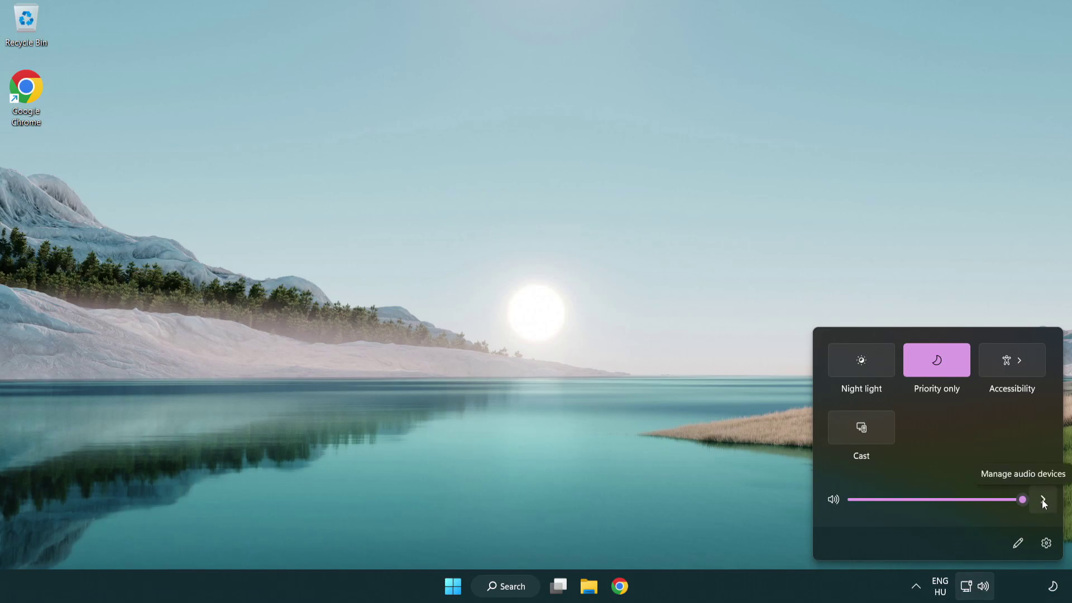
pyautogui.click(1042, 502)
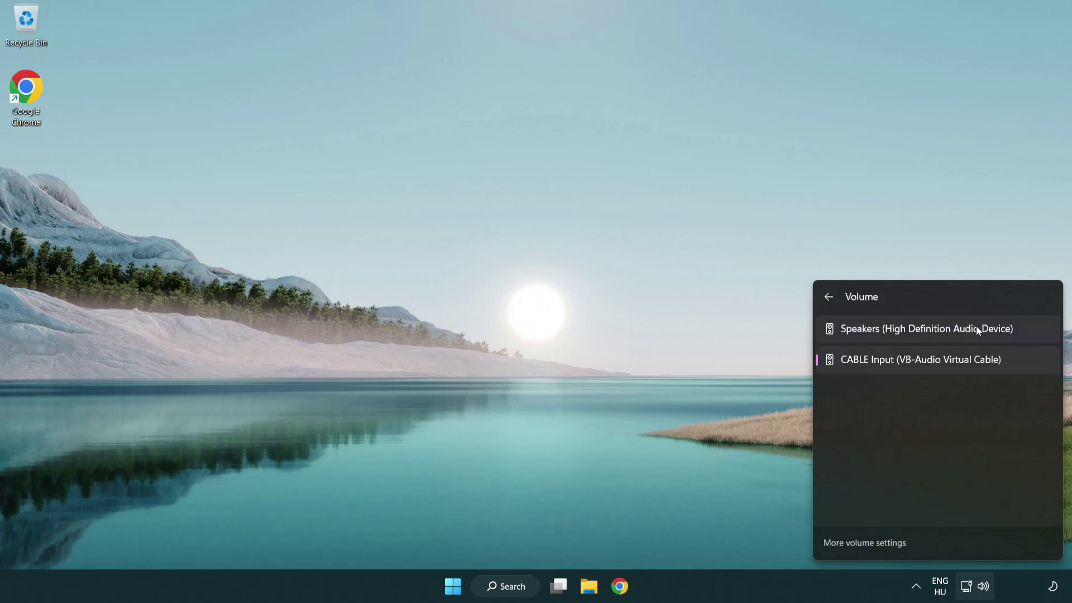
pyautogui.click(1029, 333)
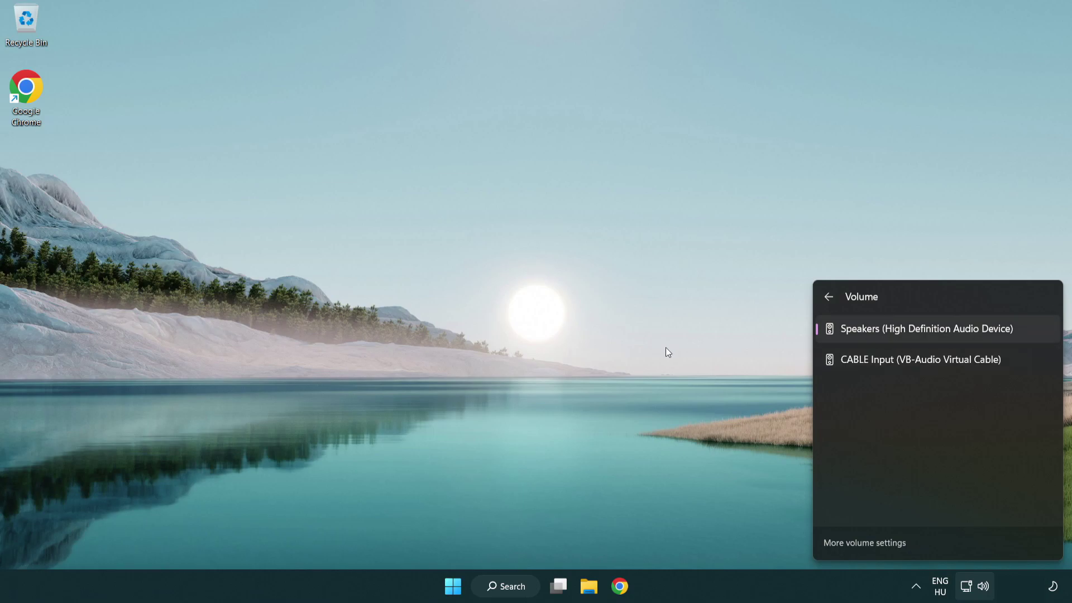
pyautogui.click(562, 319)
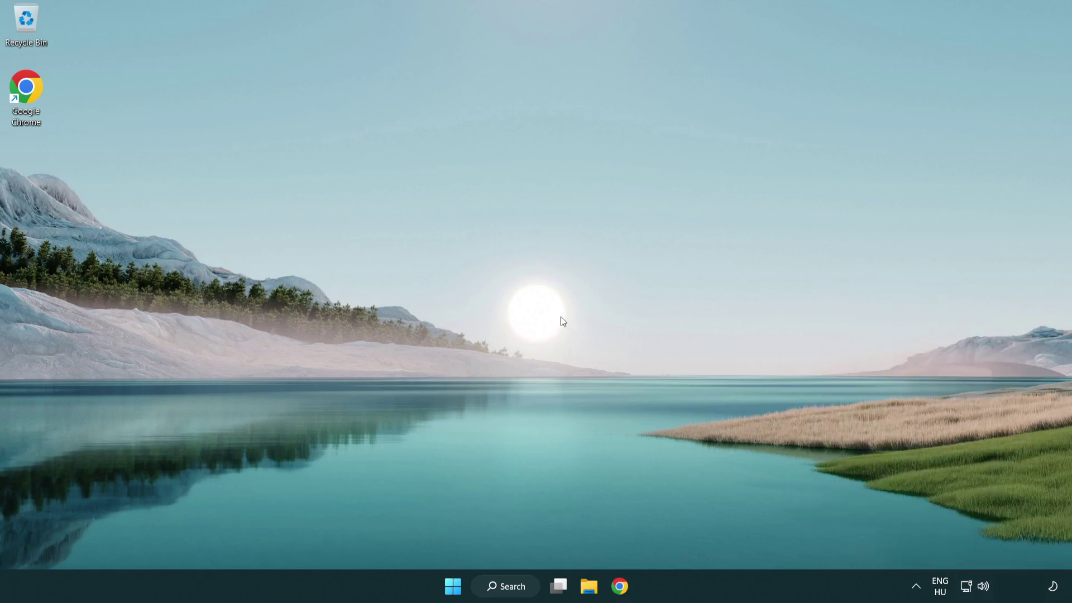
# - Reset all sound devices and app volumes to defaults in the Volume mixer, then close Settings
pyautogui.rightClick(984, 588)
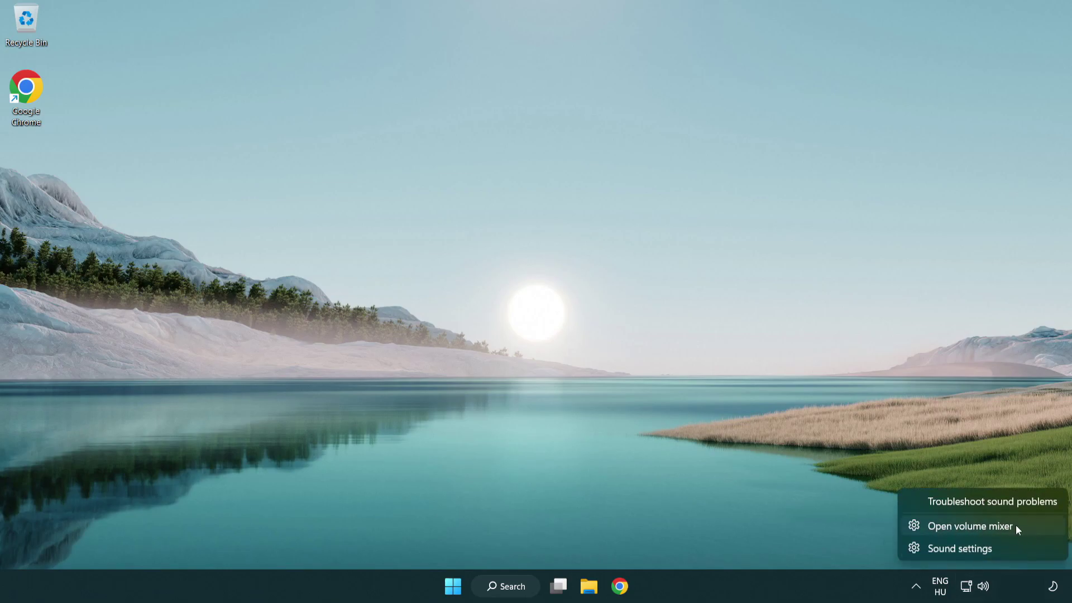
pyautogui.click(1033, 525)
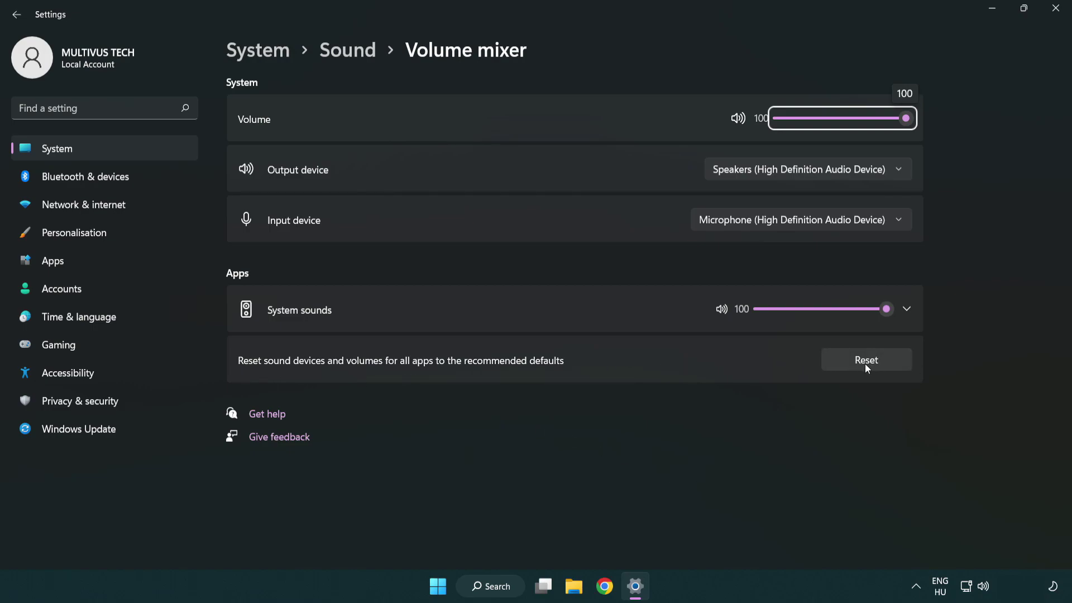
pyautogui.click(896, 364)
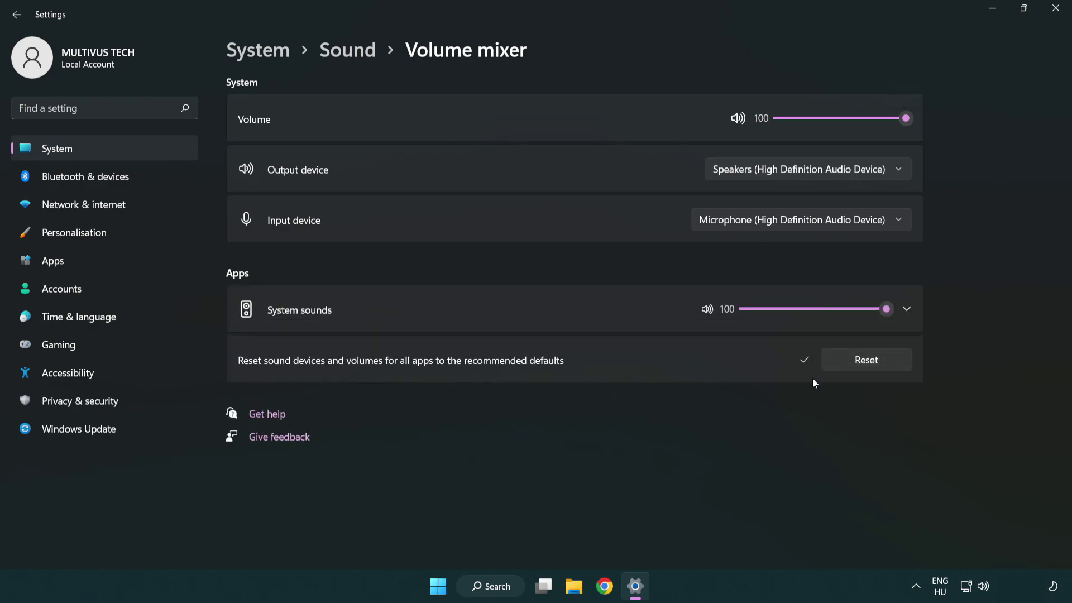
pyautogui.click(1059, 10)
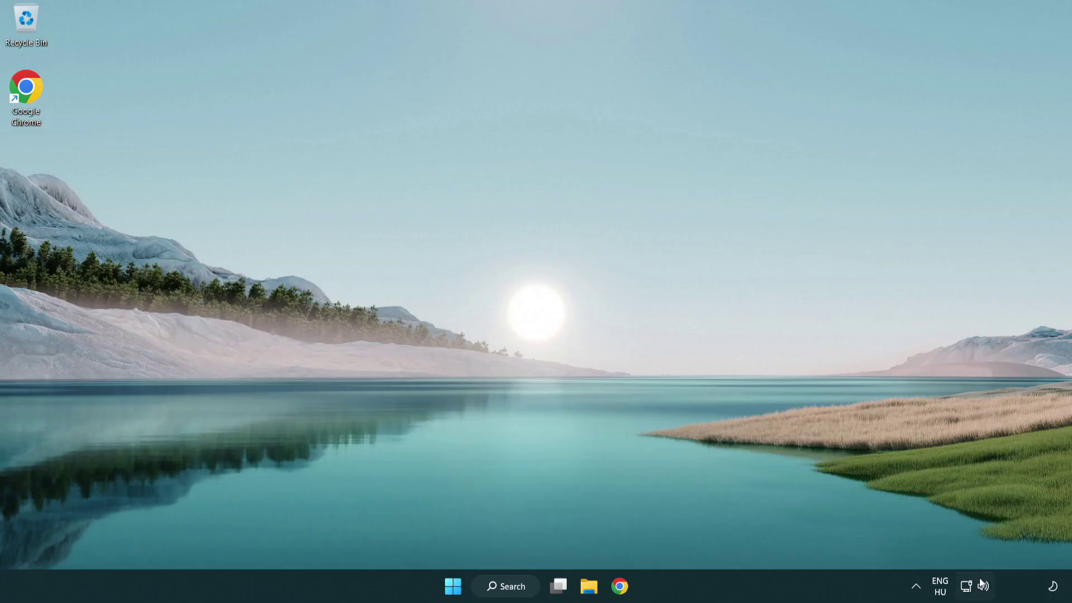
# - Reach the Sound settings page from the tray icon and scroll to its Advanced section
pyautogui.rightClick(984, 588)
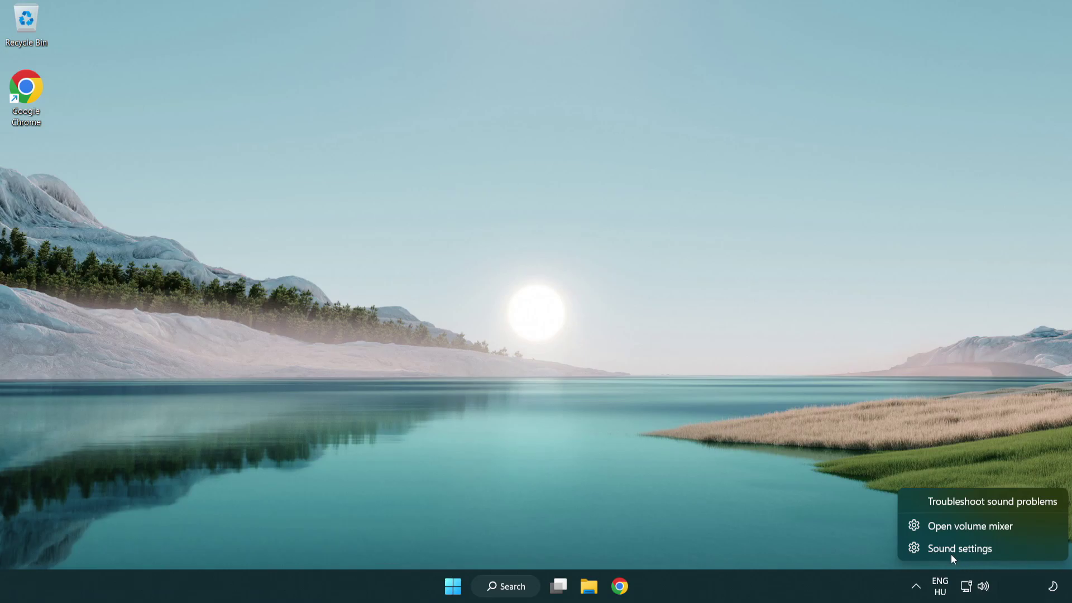
pyautogui.click(1026, 552)
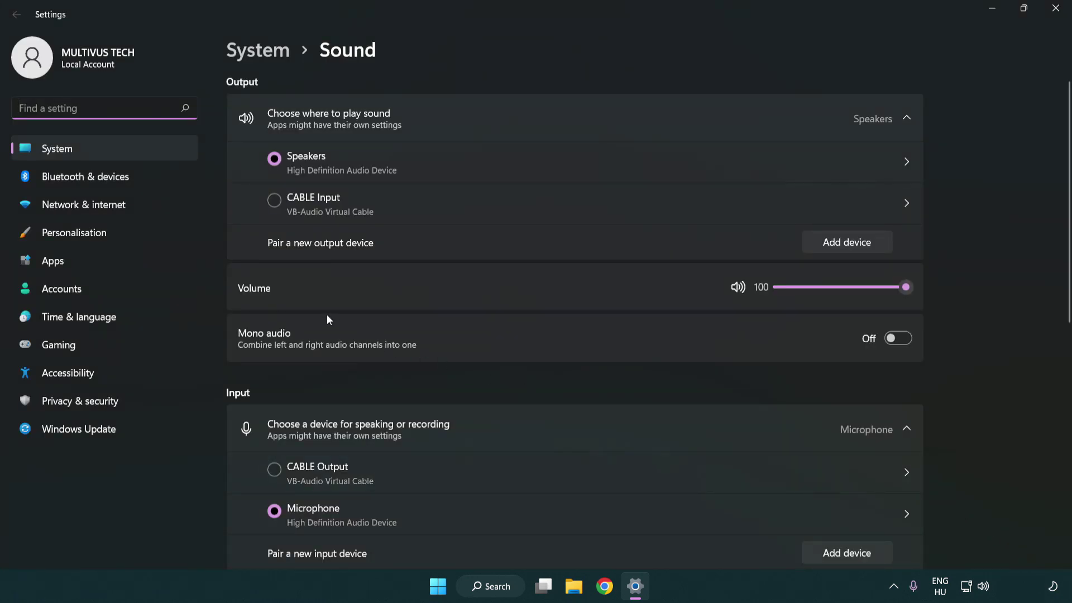
pyautogui.moveTo(862, 291); pyautogui.dragTo(958, 285)
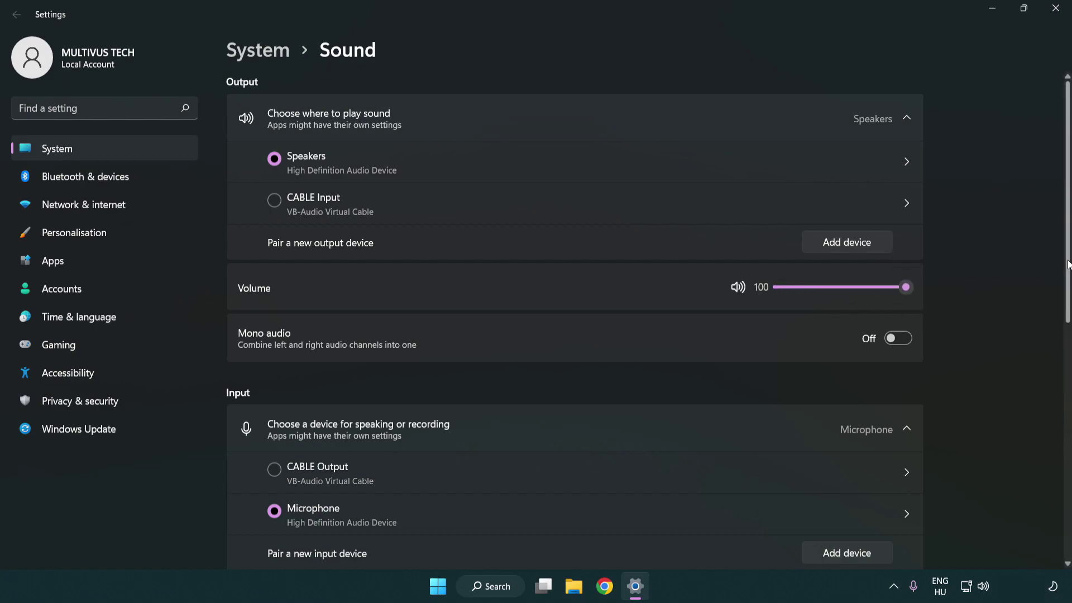
pyautogui.moveTo(1068, 265); pyautogui.dragTo(1068, 450)
pyautogui.scroll(-1, 625, 363)
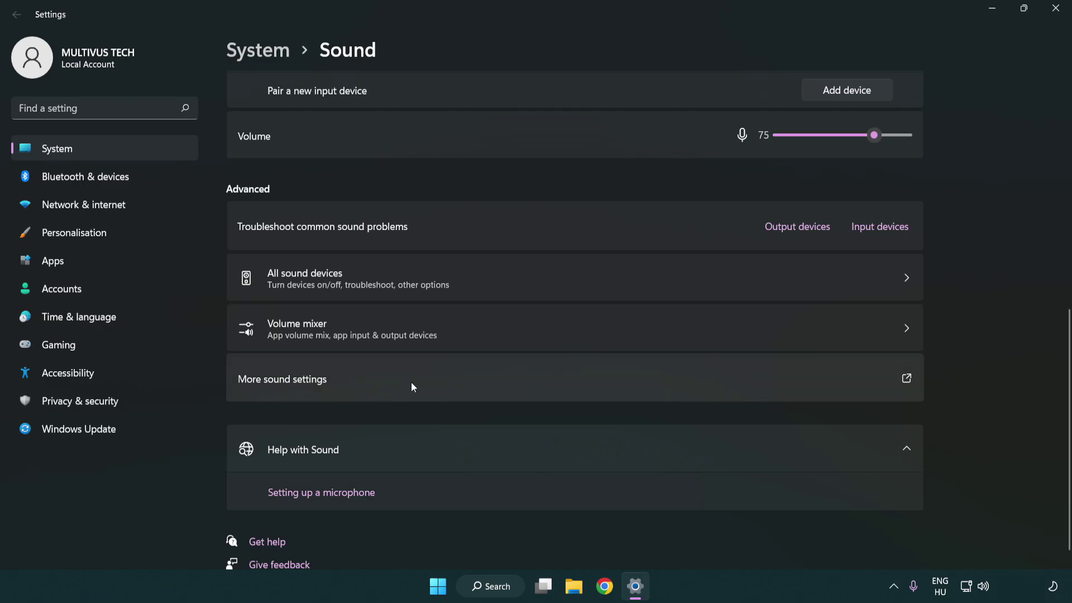
# - Disable the CABLE Input playback device in the classic Sound panel's Playback list
pyautogui.click(412, 385)
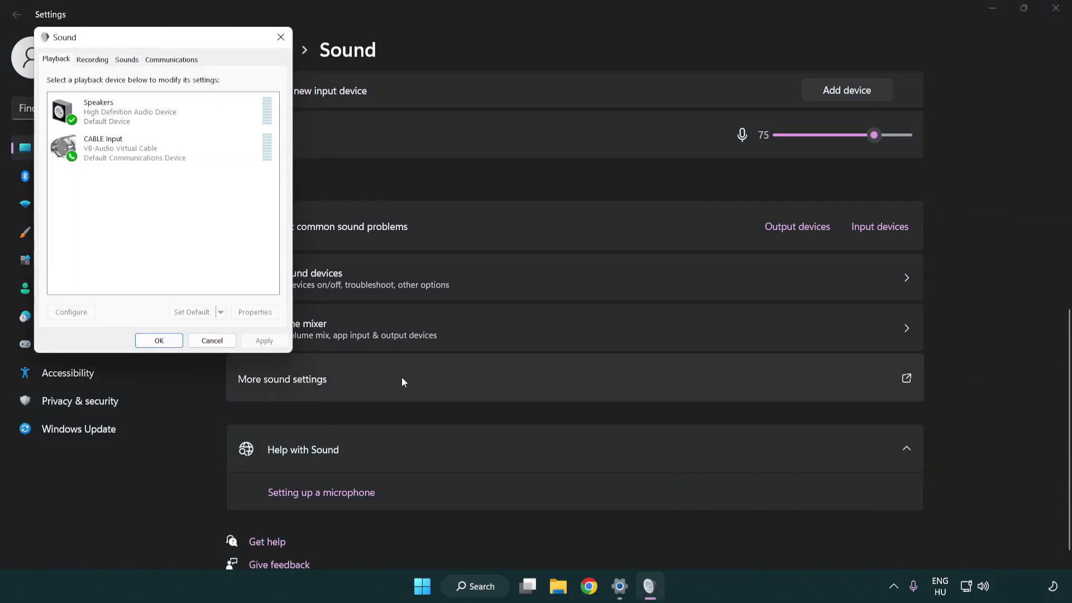
pyautogui.moveTo(190, 43); pyautogui.dragTo(550, 144)
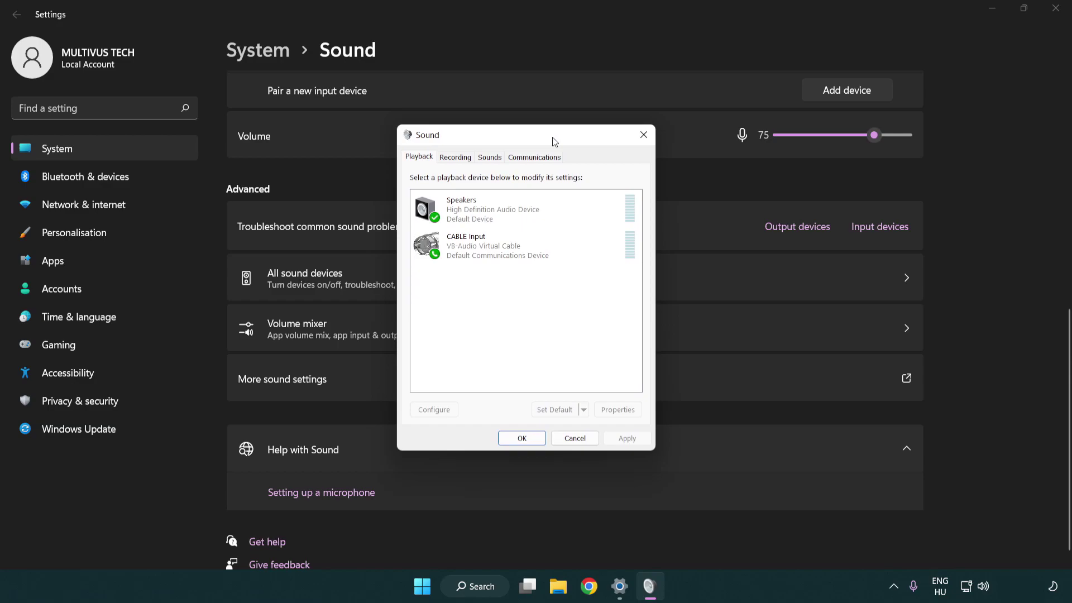
pyautogui.click(516, 257)
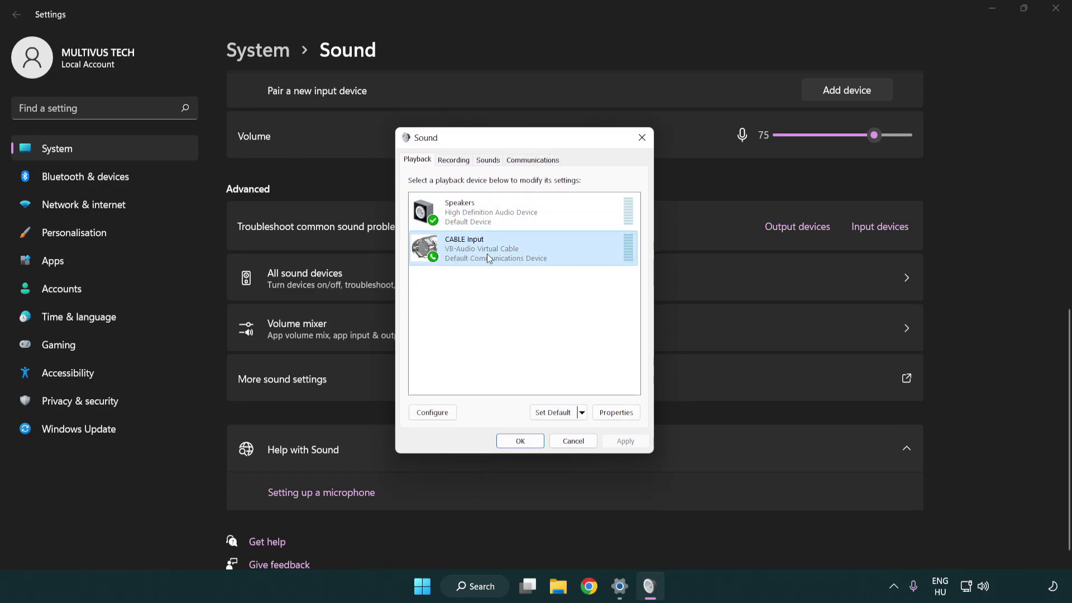
pyautogui.rightClick(487, 254)
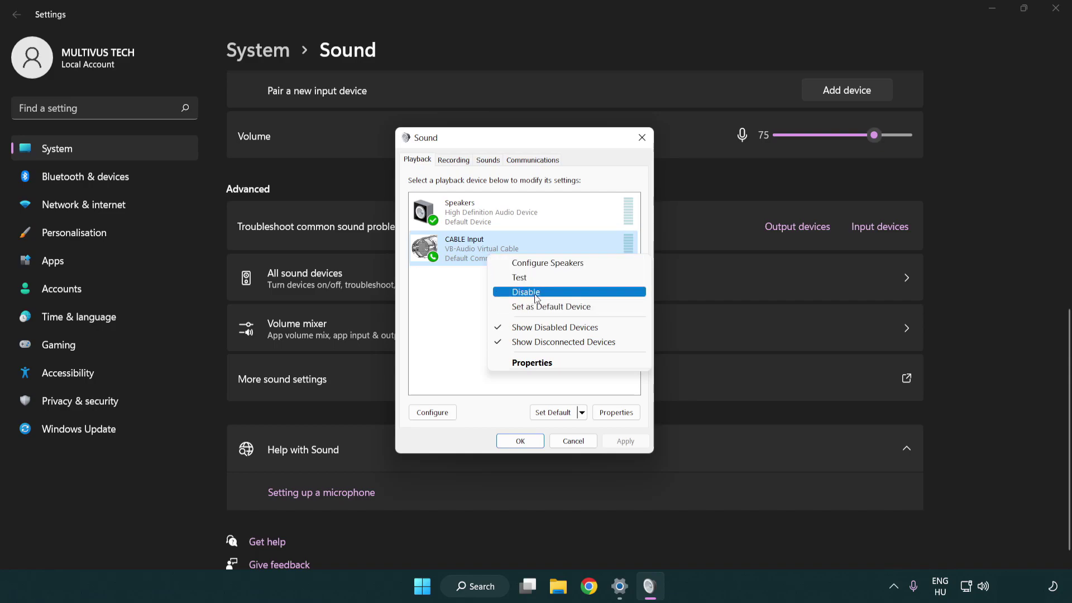
pyautogui.click(553, 291)
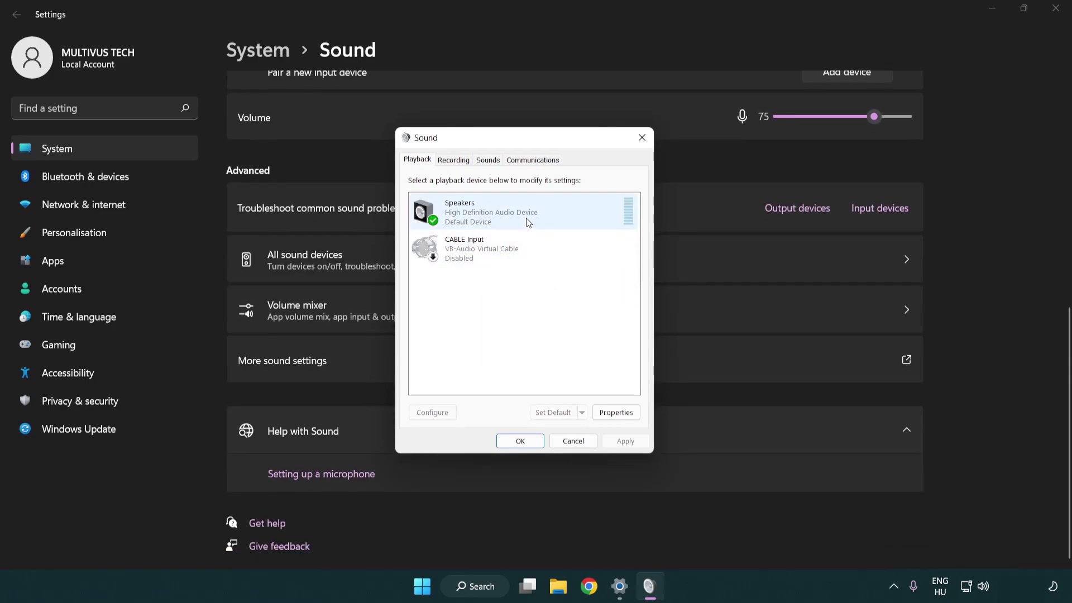
# - Run the Configure Speakers wizard choosing 7.1 Surround with all optional and full-range speakers kept
pyautogui.rightClick(545, 215)
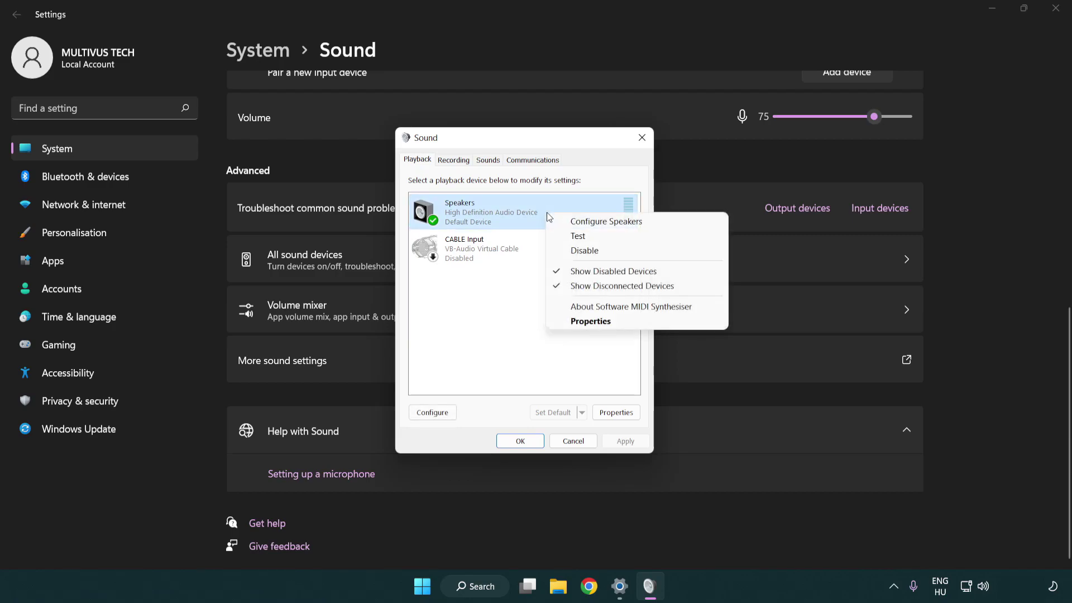
pyautogui.click(589, 223)
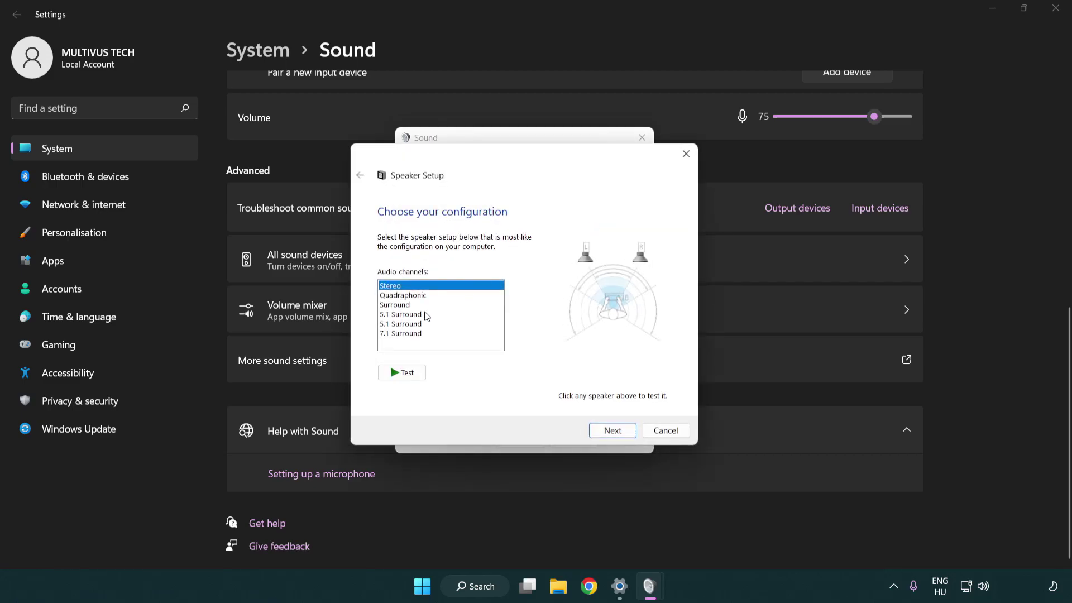
pyautogui.click(423, 316)
pyautogui.click(425, 335)
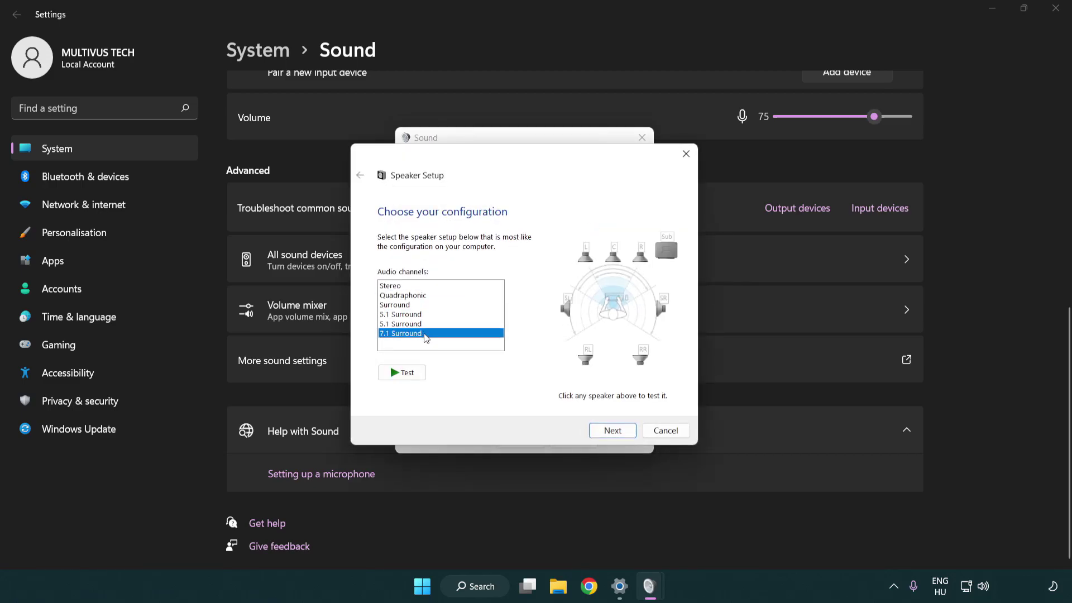
pyautogui.click(613, 429)
pyautogui.click(613, 430)
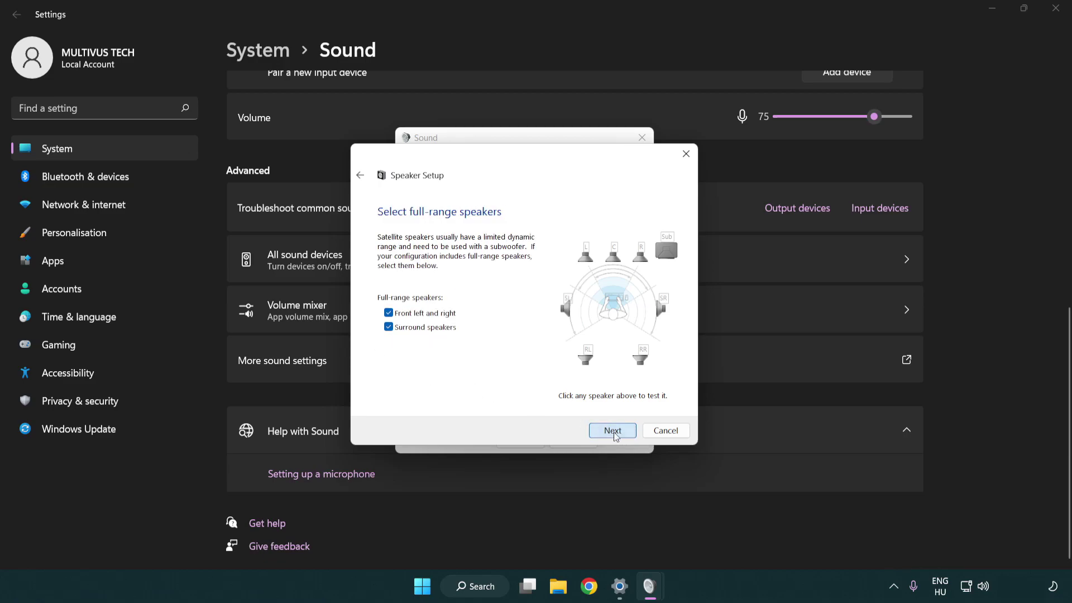
pyautogui.click(599, 428)
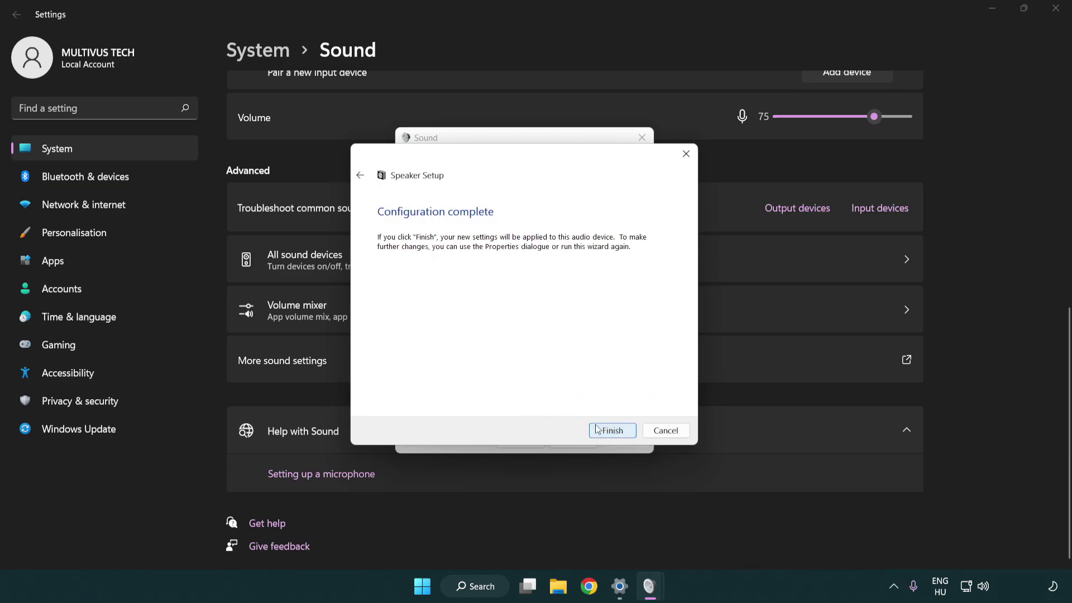
pyautogui.click(603, 429)
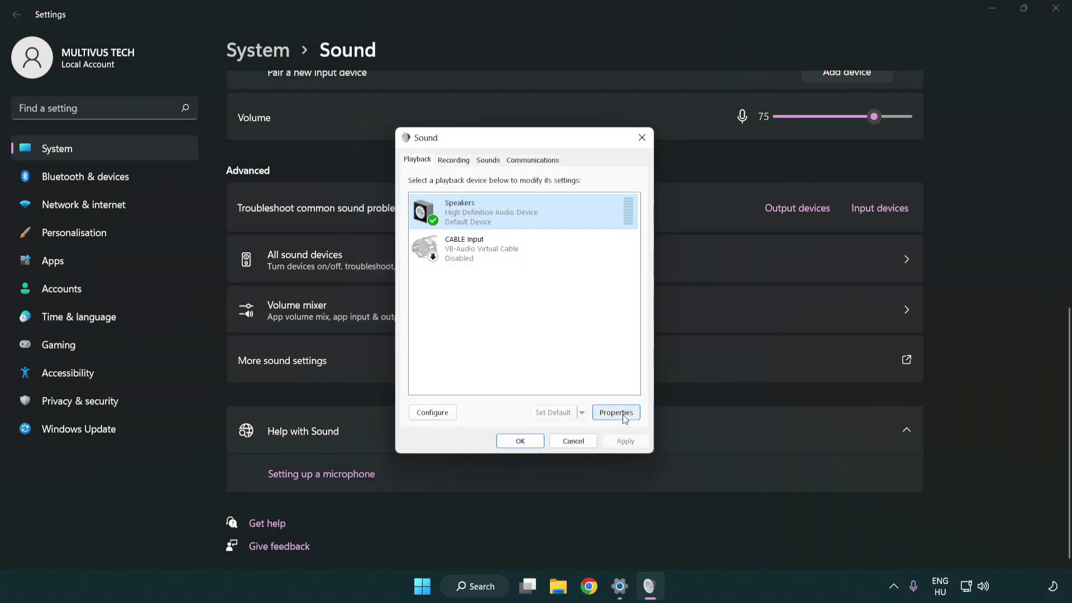
# - Turn off all audio enhancements in the Speakers Properties Enhancements settings
pyautogui.click(620, 414)
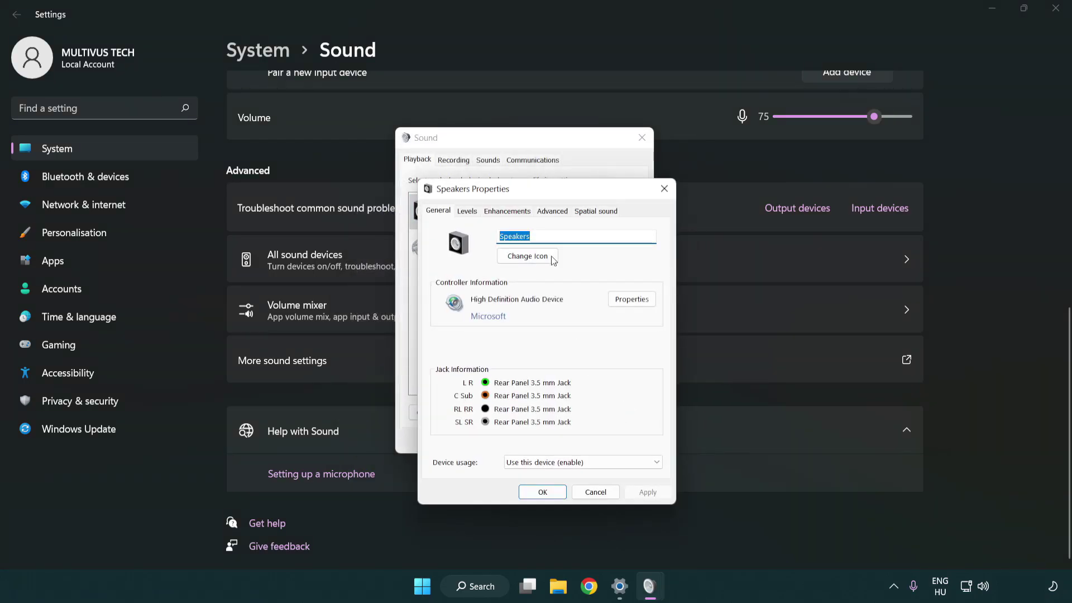
pyautogui.moveTo(541, 191); pyautogui.dragTo(520, 148)
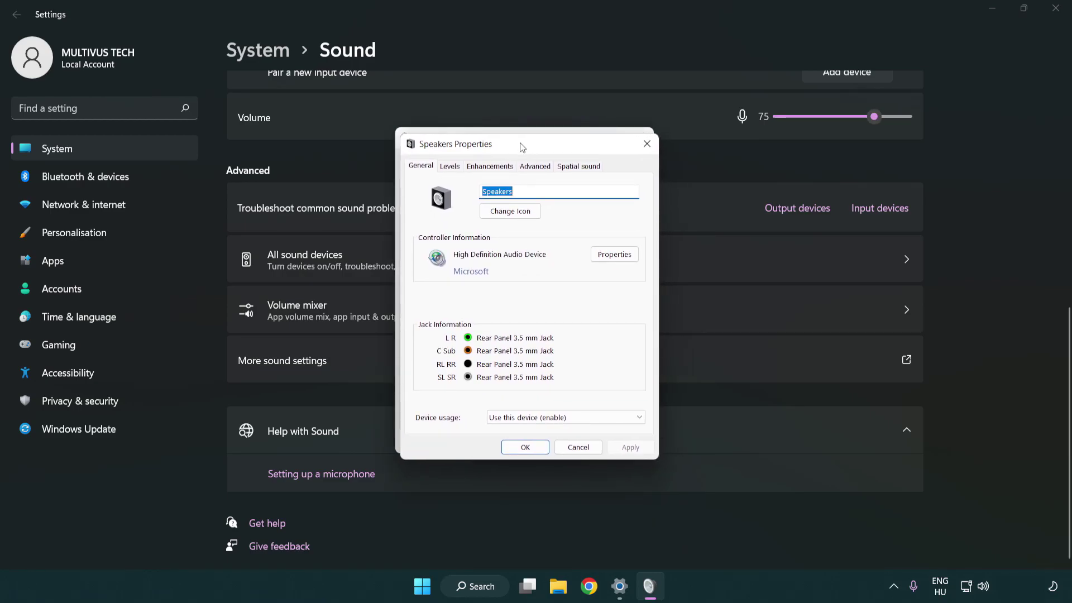
pyautogui.click(490, 165)
pyautogui.click(423, 223)
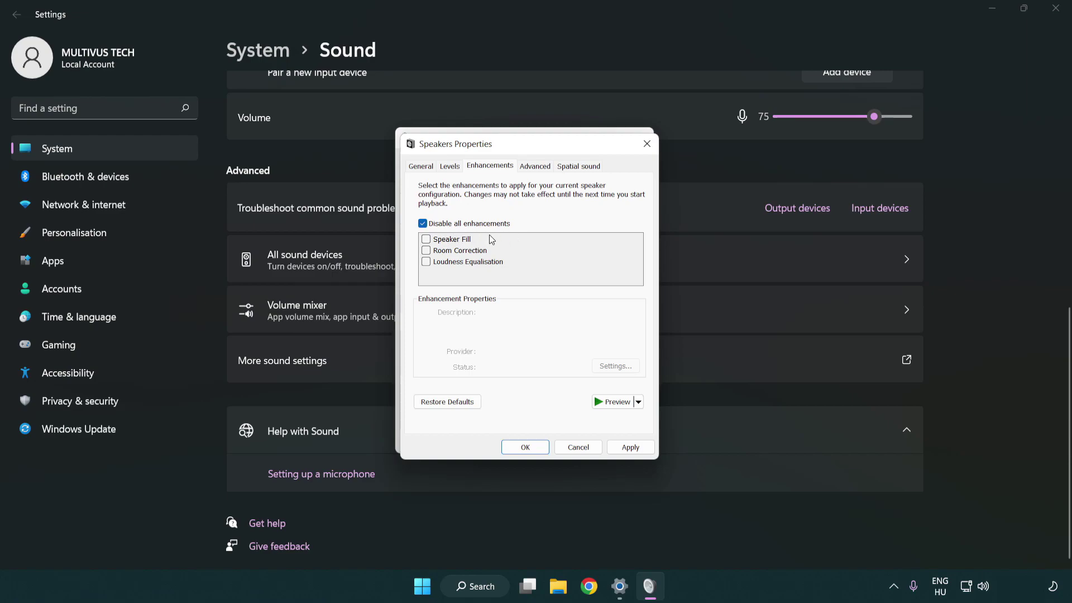
# - Set the Speakers default format to 16 bit, 48000 Hz (DVD Quality), apply it and close both dialogs
pyautogui.click(538, 167)
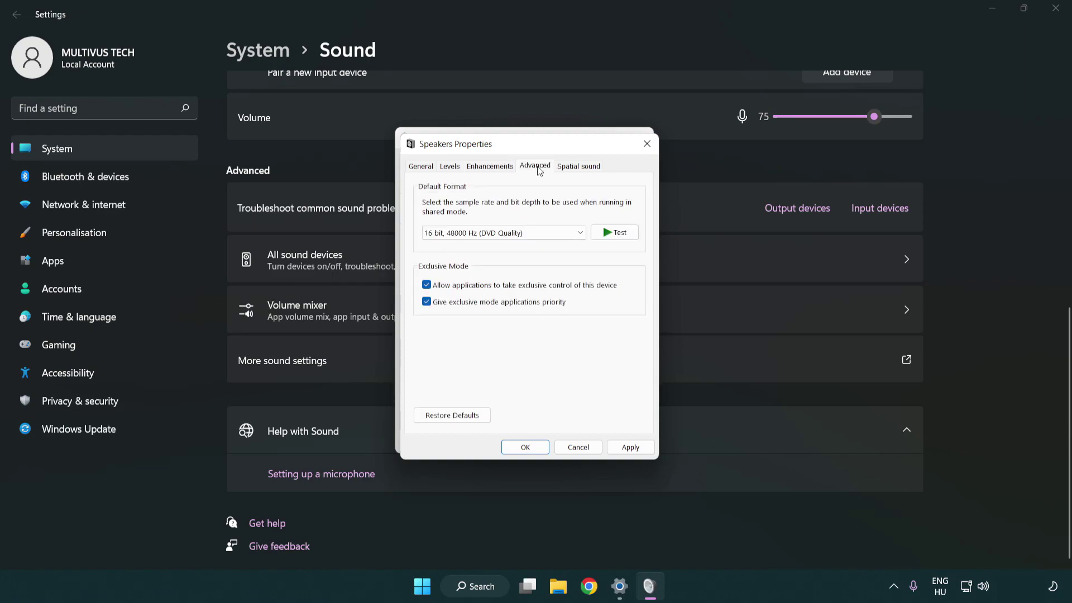
pyautogui.click(475, 234)
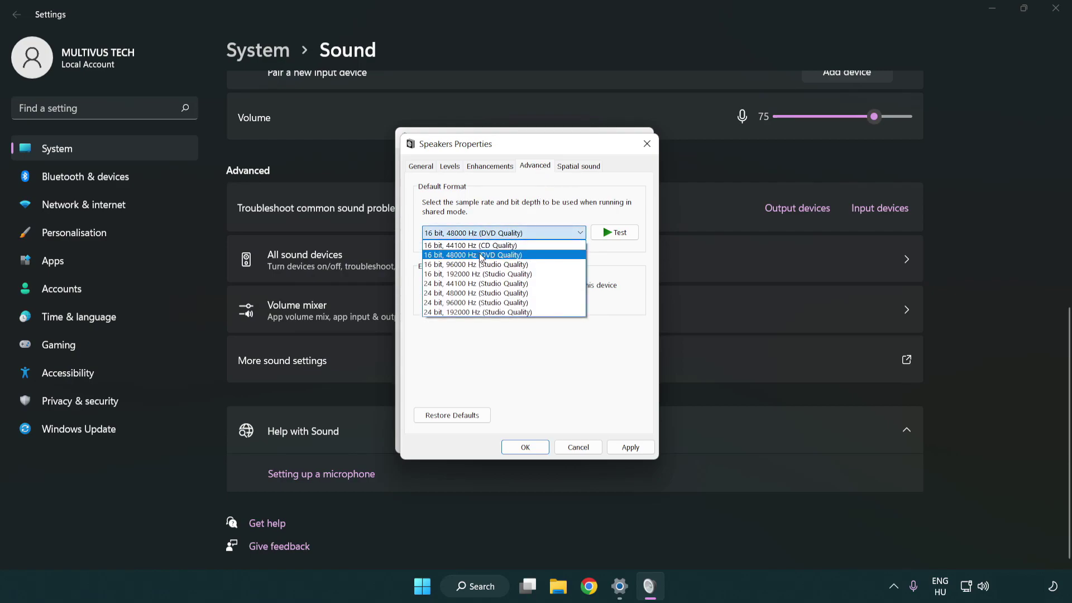
pyautogui.click(481, 255)
pyautogui.click(628, 447)
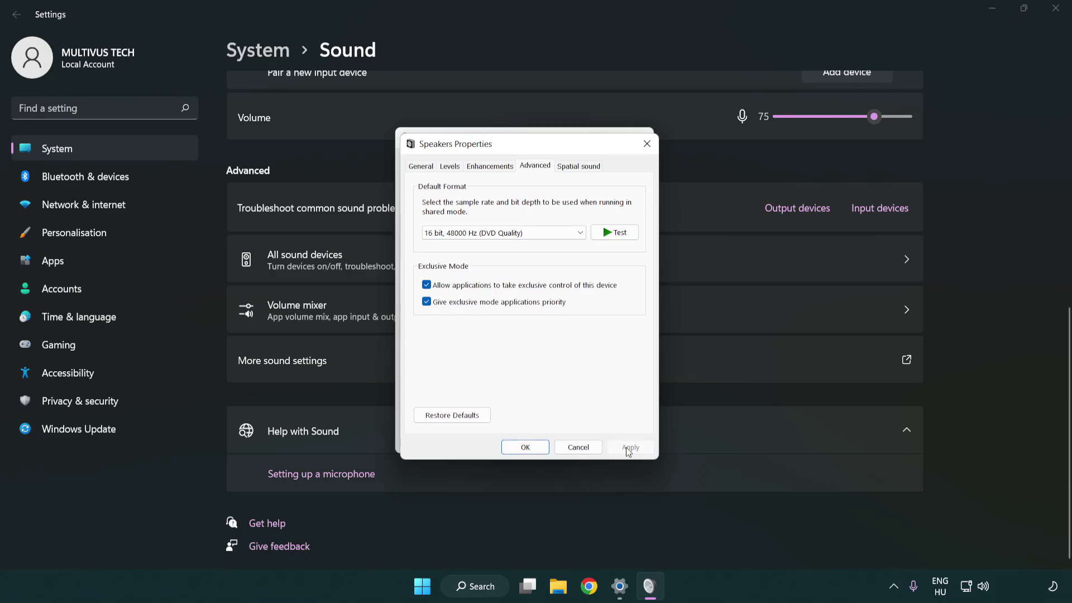
pyautogui.click(529, 448)
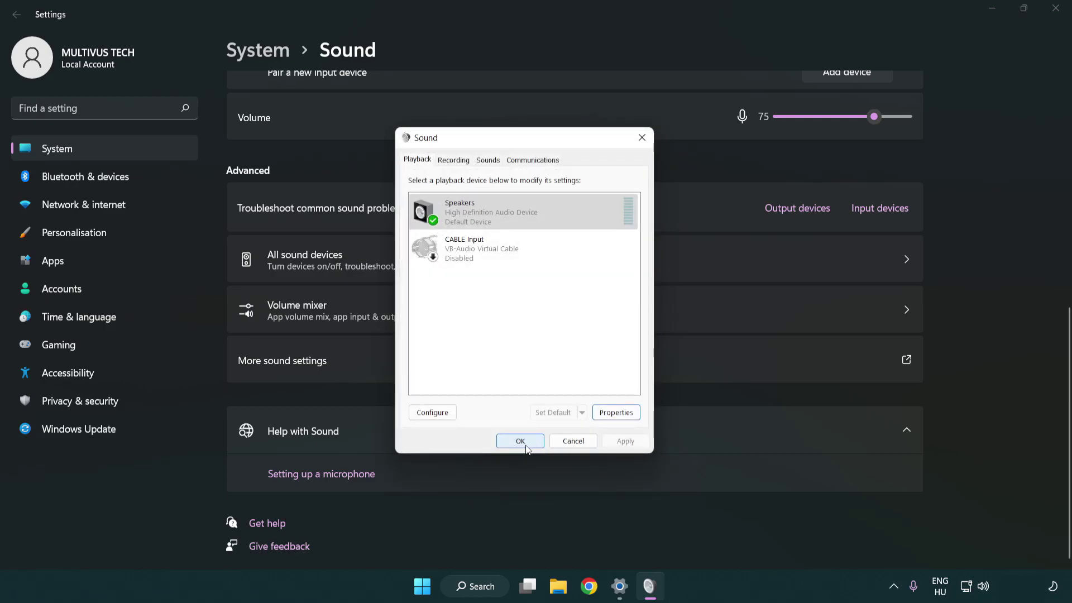
pyautogui.click(520, 442)
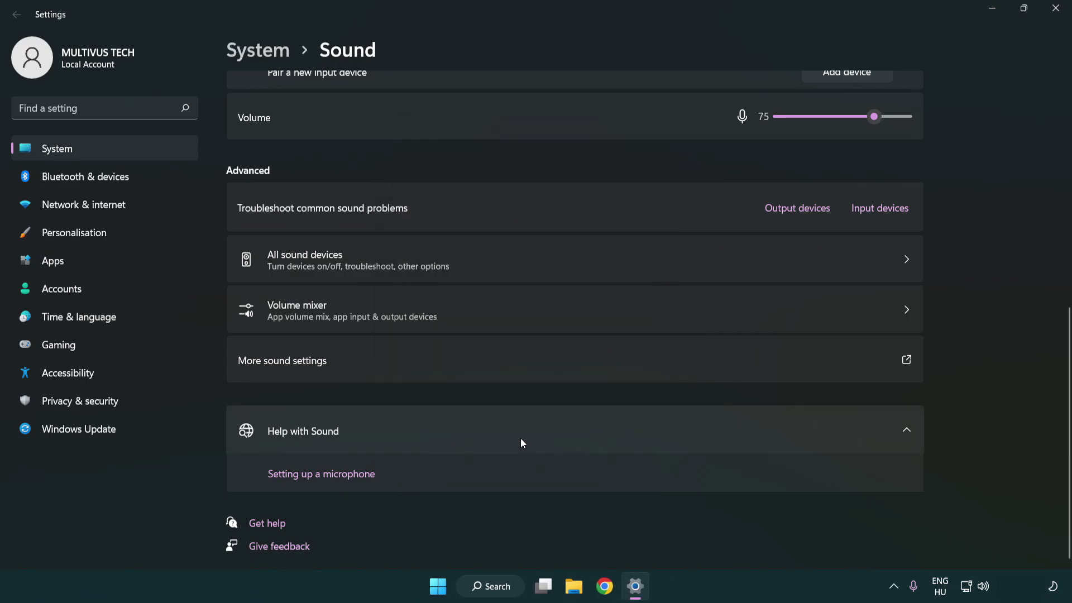
# - Close Settings and bring up Windows Search to look for Device Manager
pyautogui.click(1055, 10)
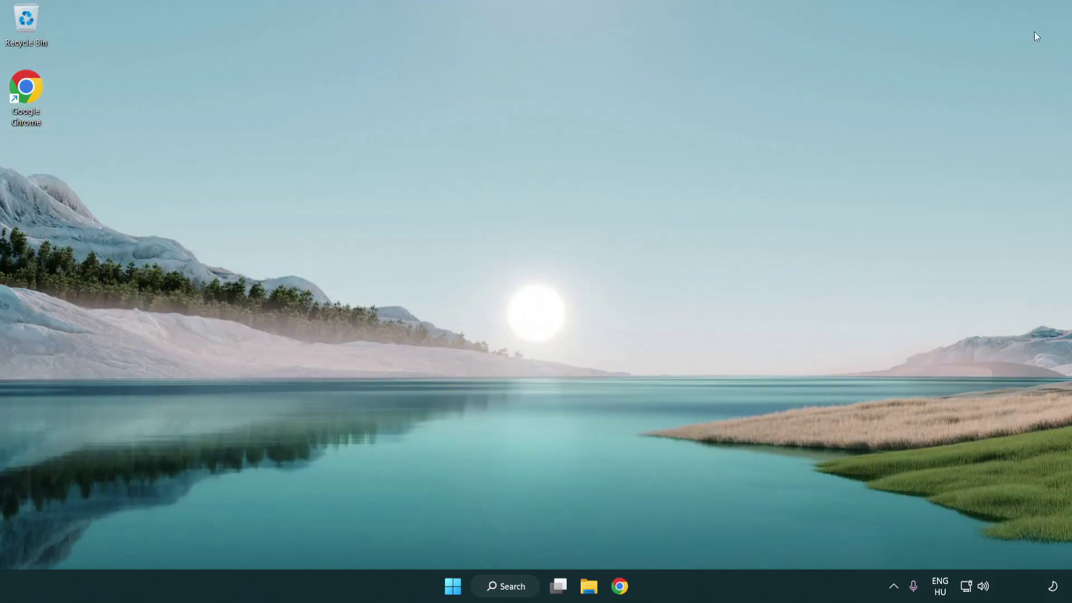
pyautogui.click(453, 586)
pyautogui.click(709, 539)
pyautogui.click(517, 594)
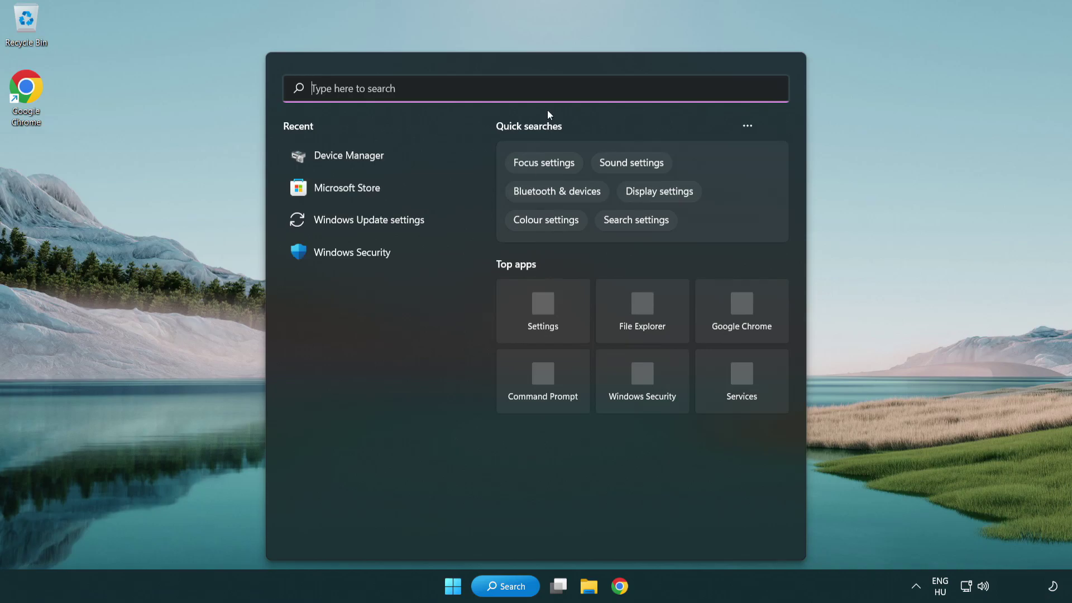
pyautogui.write('device m')
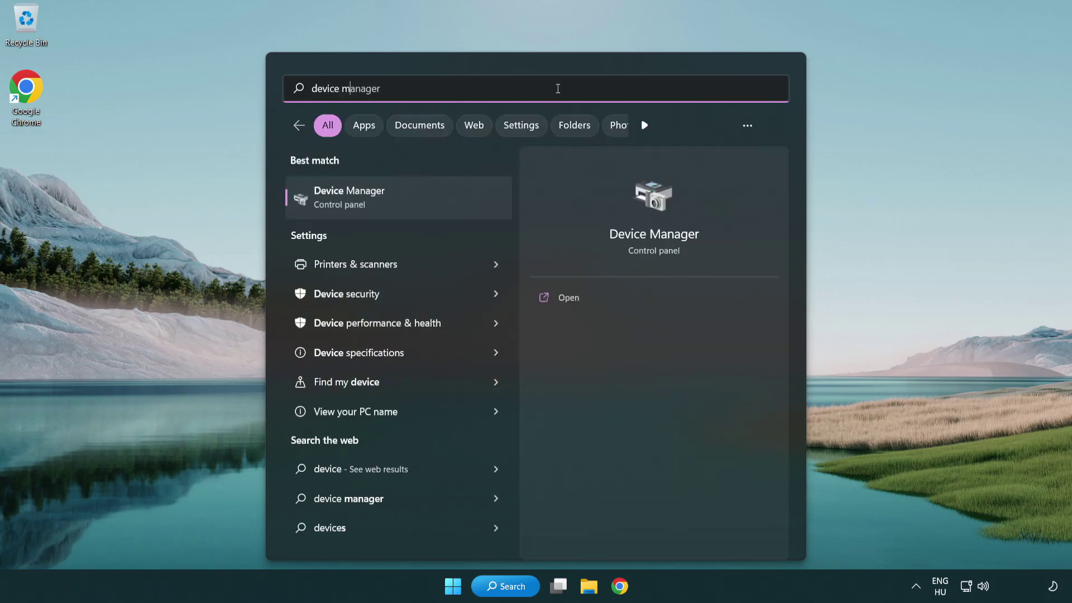
pyautogui.write('anager')
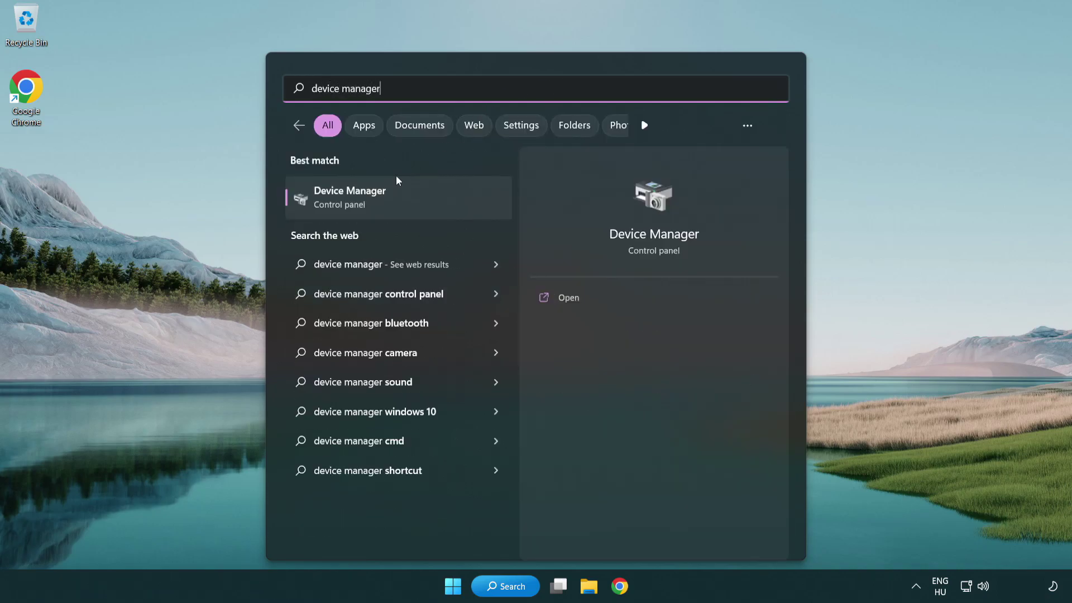
# - Launch Device Manager and select High Definition Audio Device under Sound, video and game controllers
pyautogui.click(439, 202)
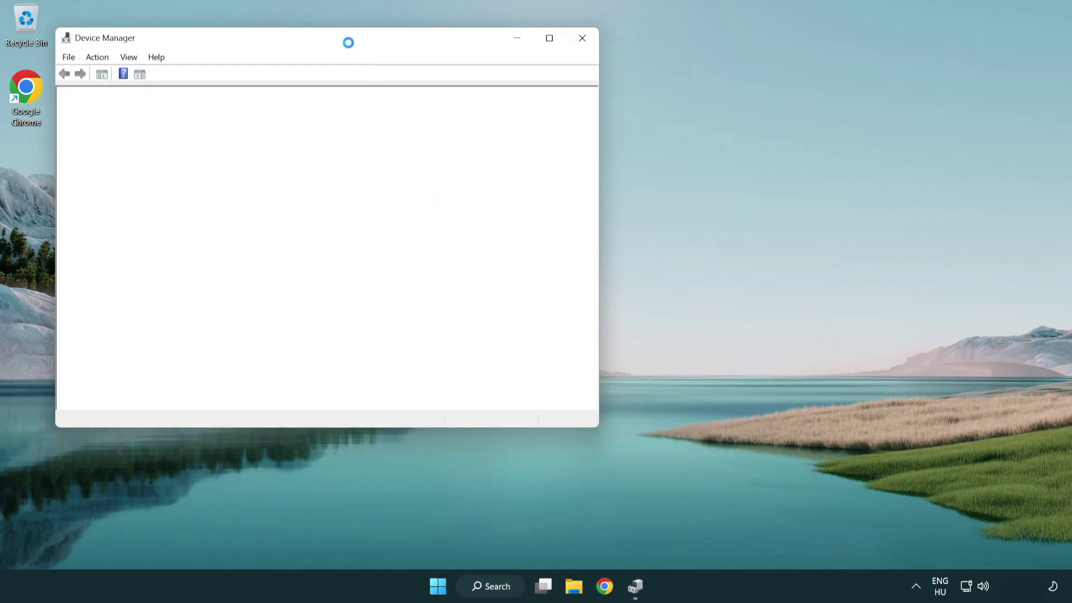
pyautogui.moveTo(340, 37); pyautogui.dragTo(541, 100)
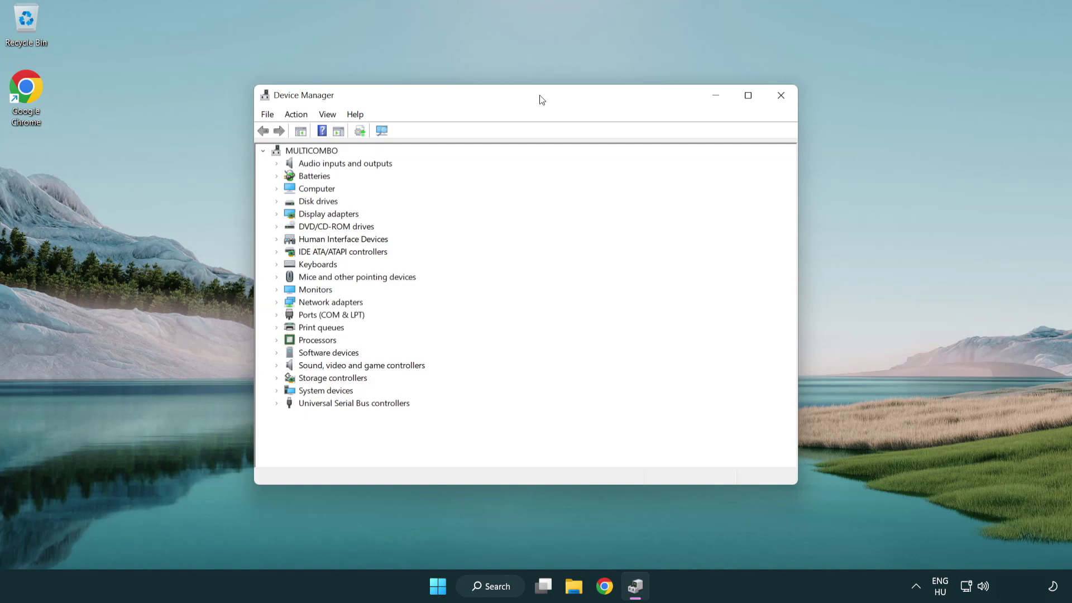
pyautogui.click(296, 366)
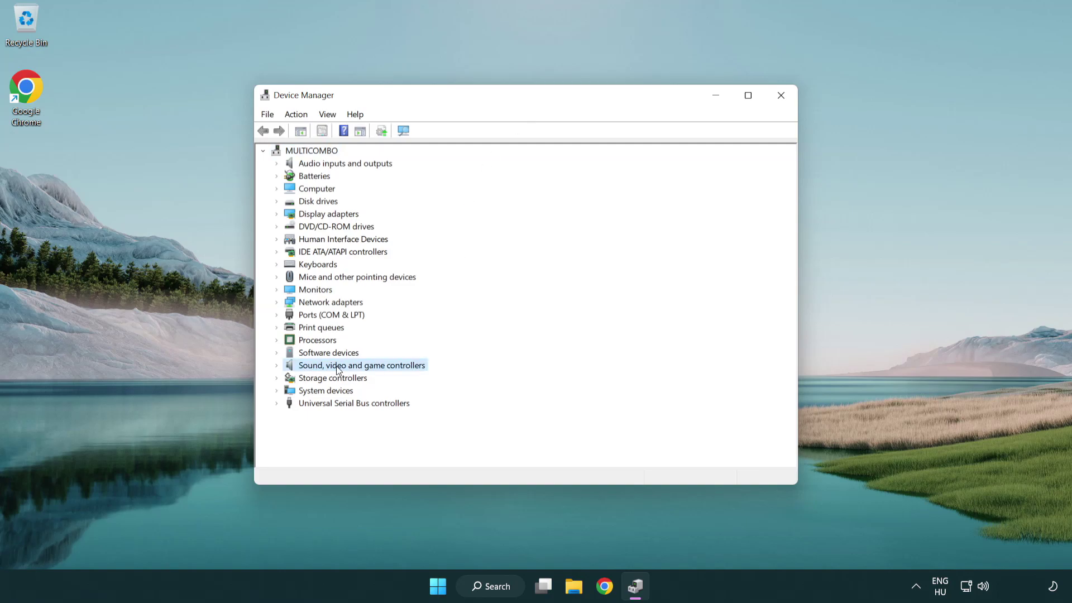
pyautogui.click(277, 365)
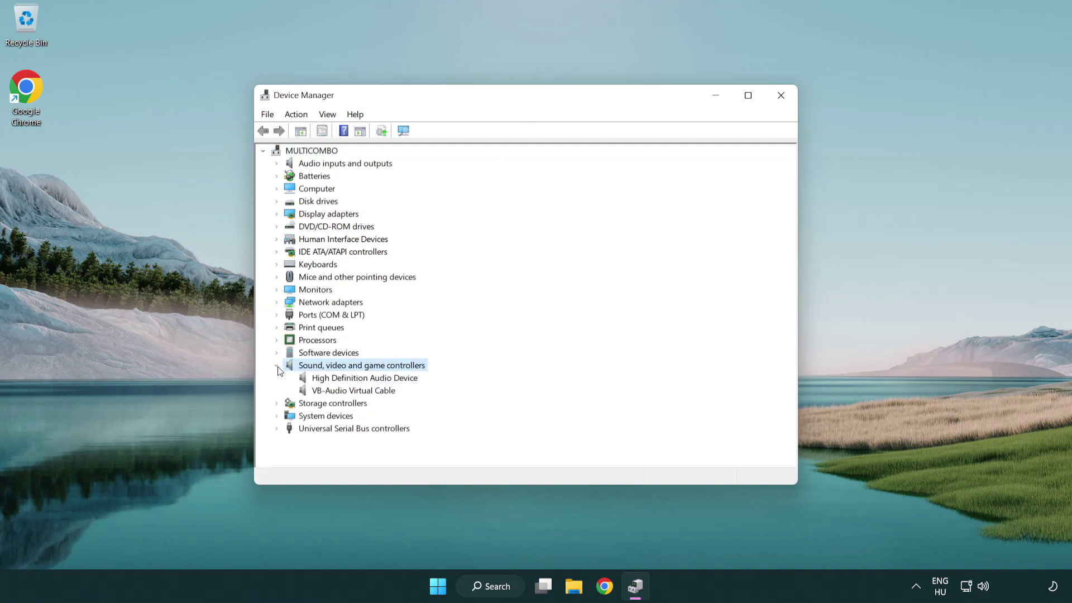
pyautogui.click(333, 381)
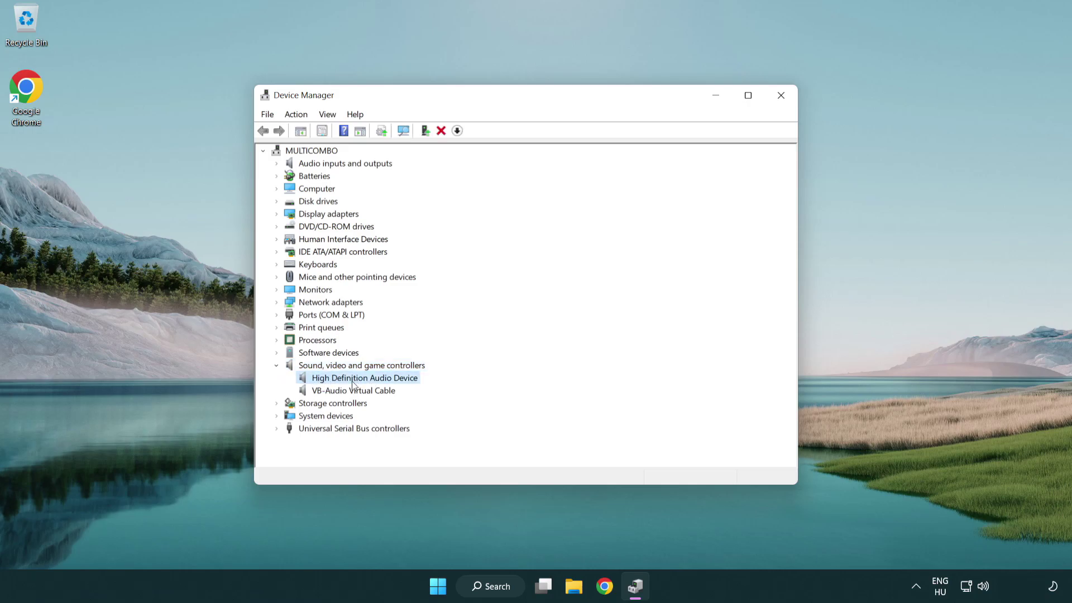
pyautogui.rightClick(374, 378)
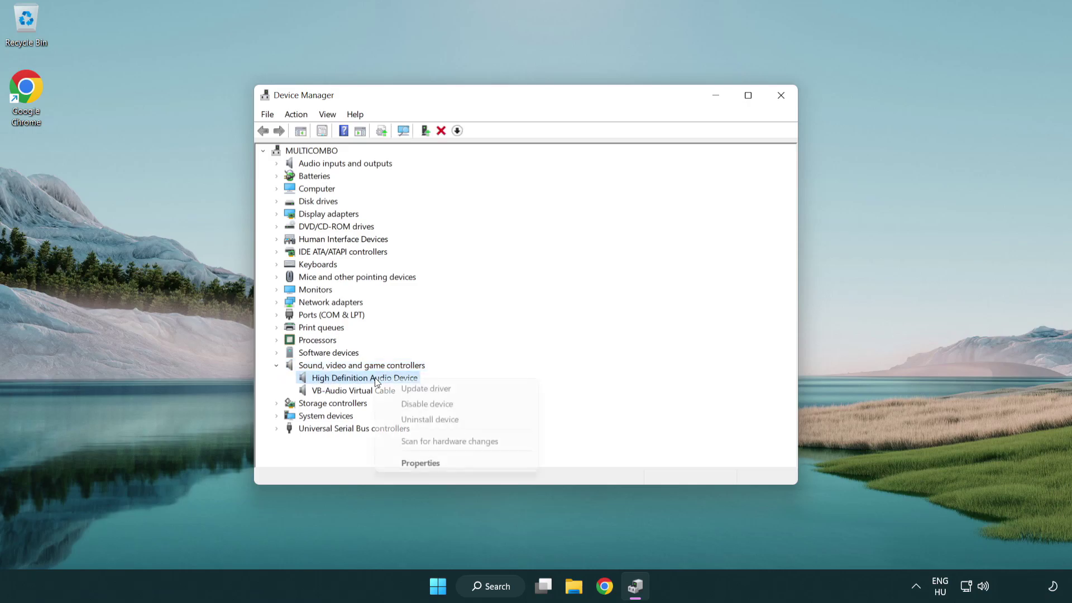
# - Reinstall the High Definition Audio Device driver picked from the list of compatible drivers on the computer
pyautogui.click(462, 387)
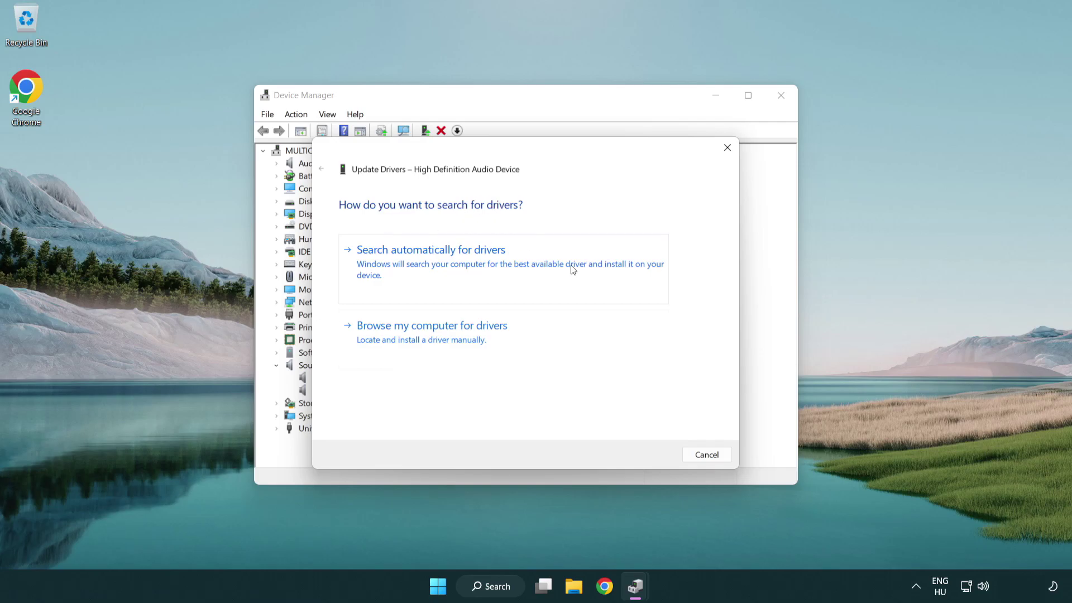
pyautogui.click(432, 352)
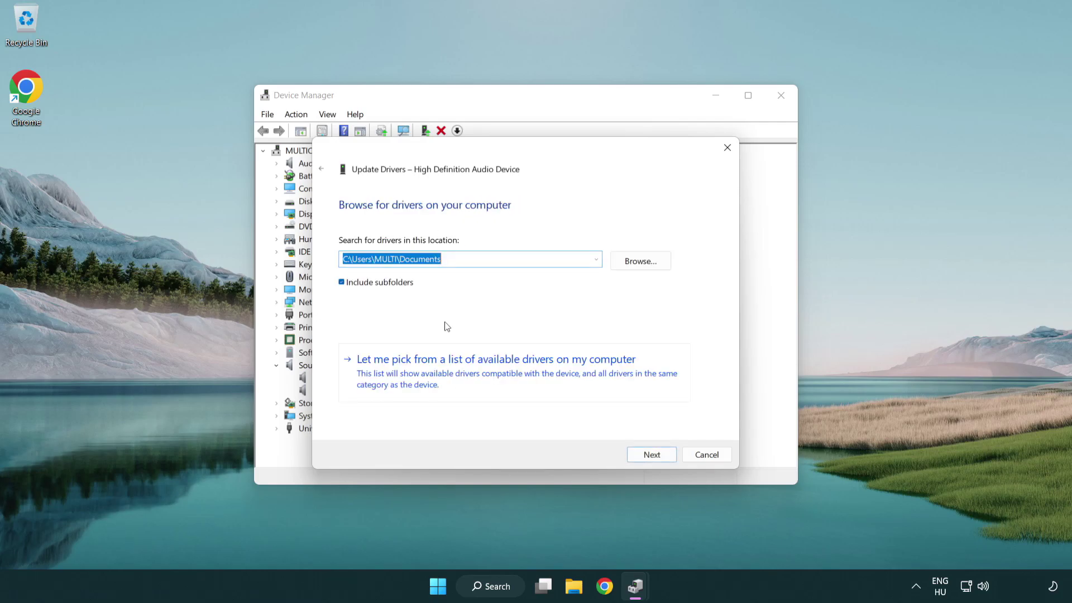
pyautogui.click(514, 378)
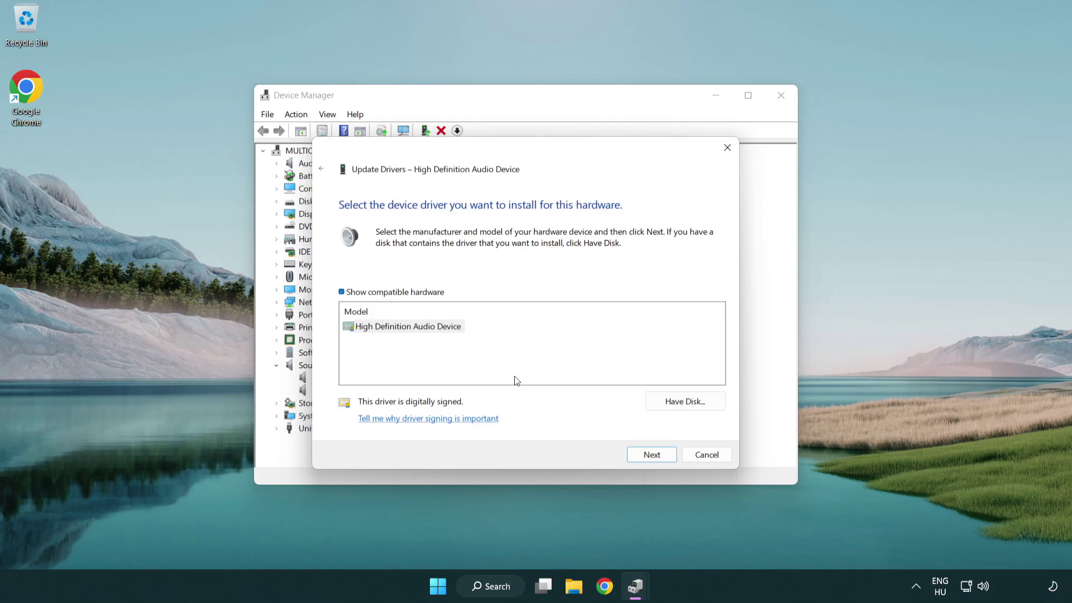
pyautogui.click(366, 338)
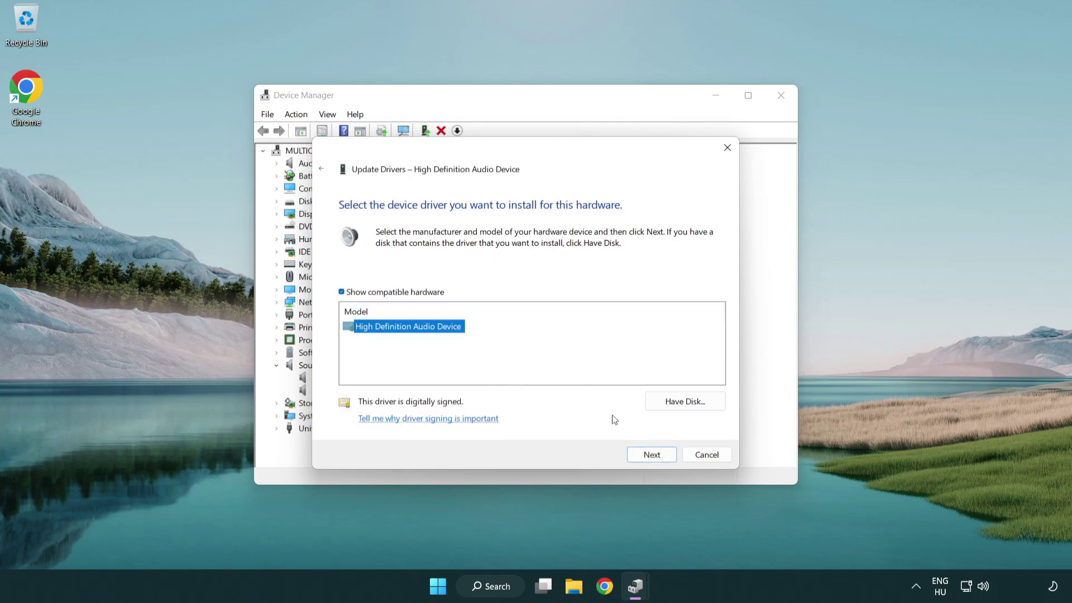
pyautogui.click(652, 455)
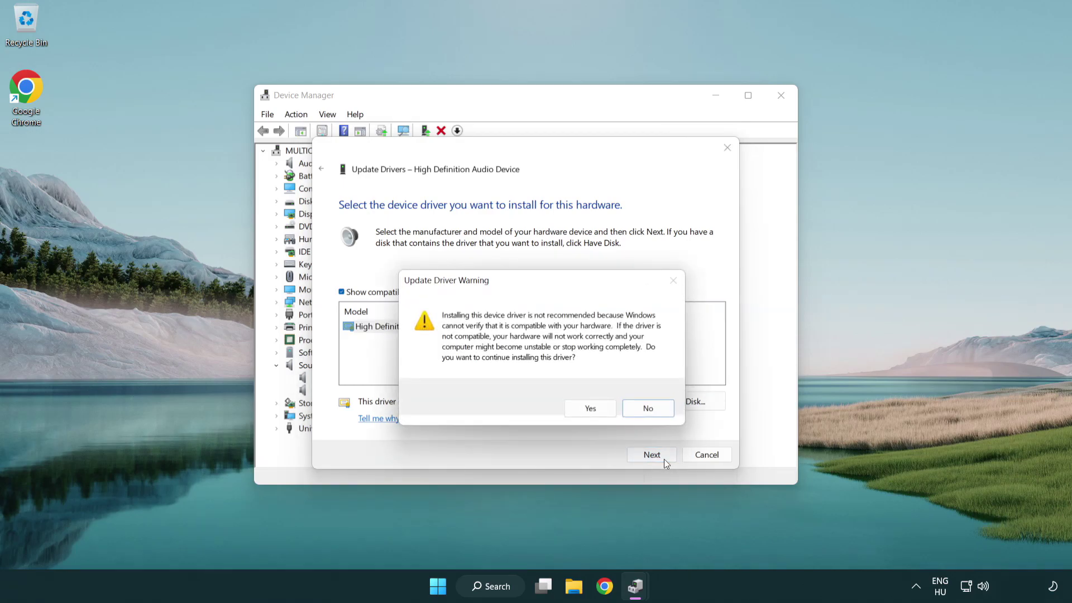
pyautogui.click(592, 411)
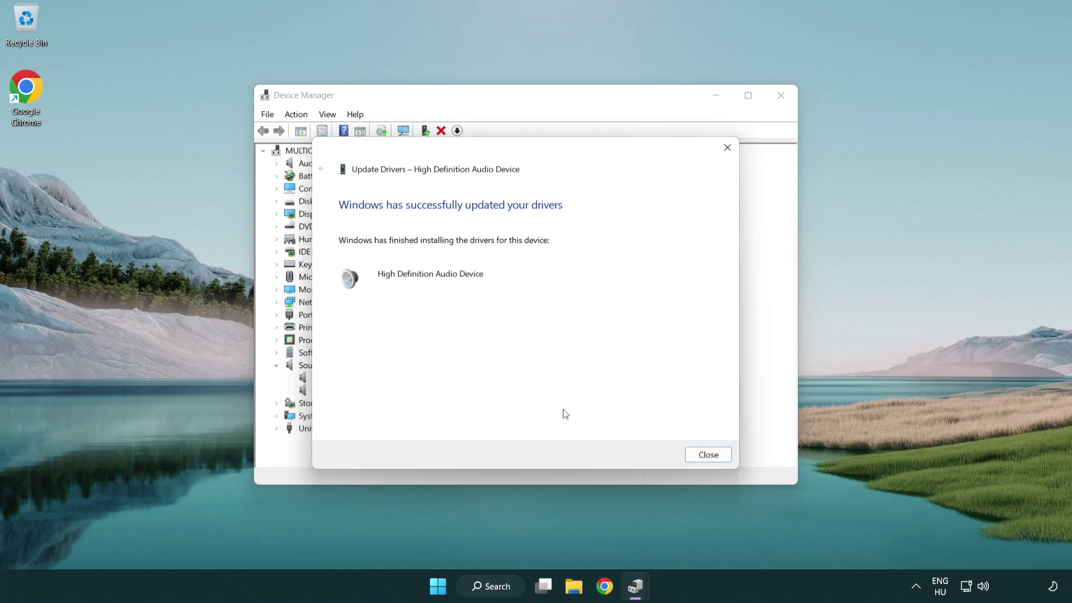
pyautogui.click(709, 457)
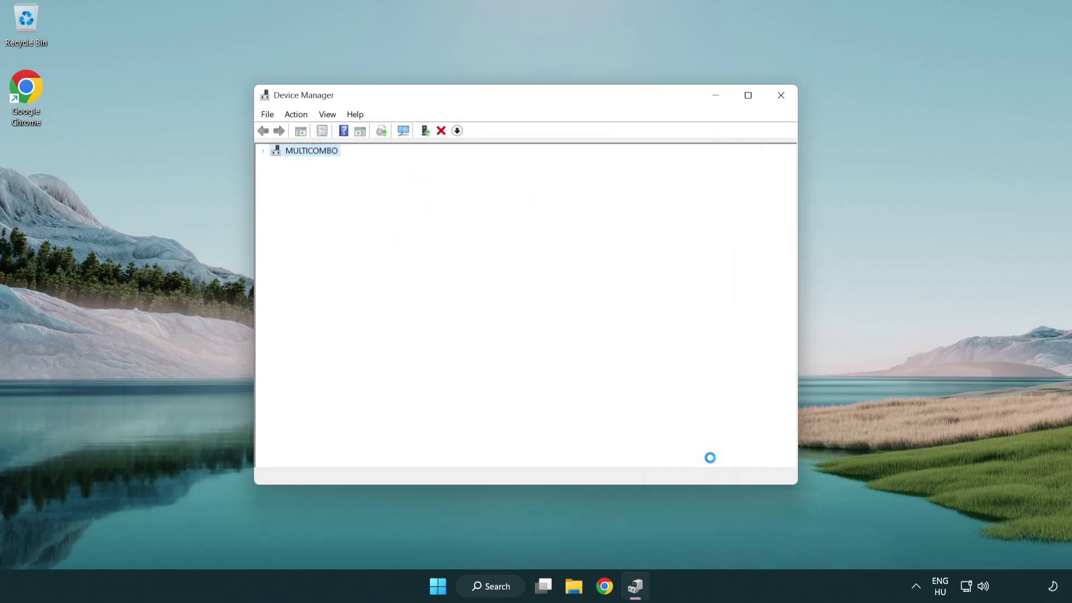
# - Close Device Manager and bring up the Start menu's power options to restart
pyautogui.click(782, 98)
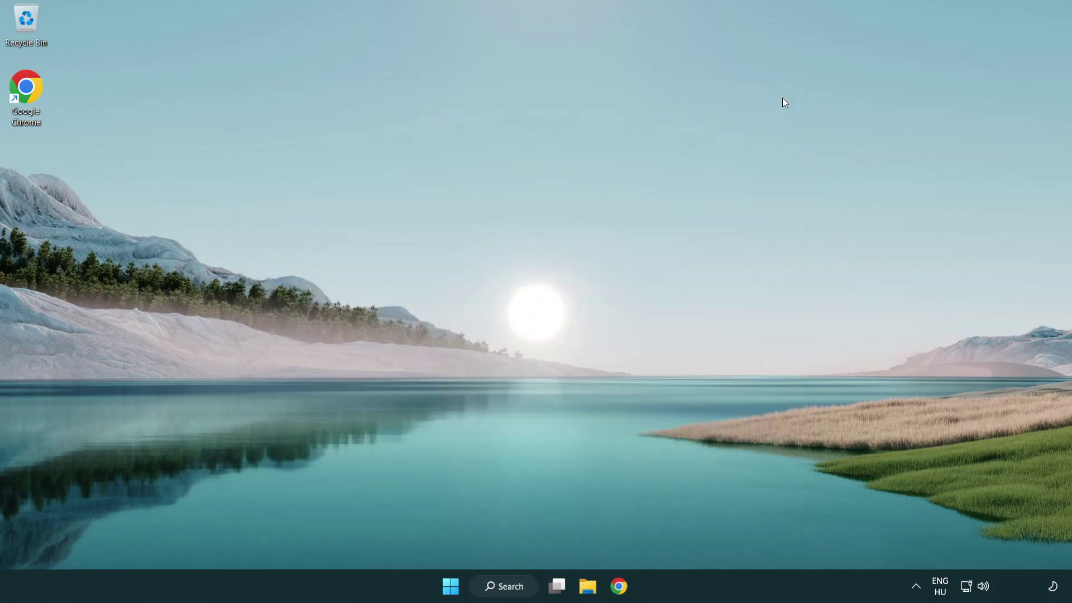
pyautogui.click(453, 586)
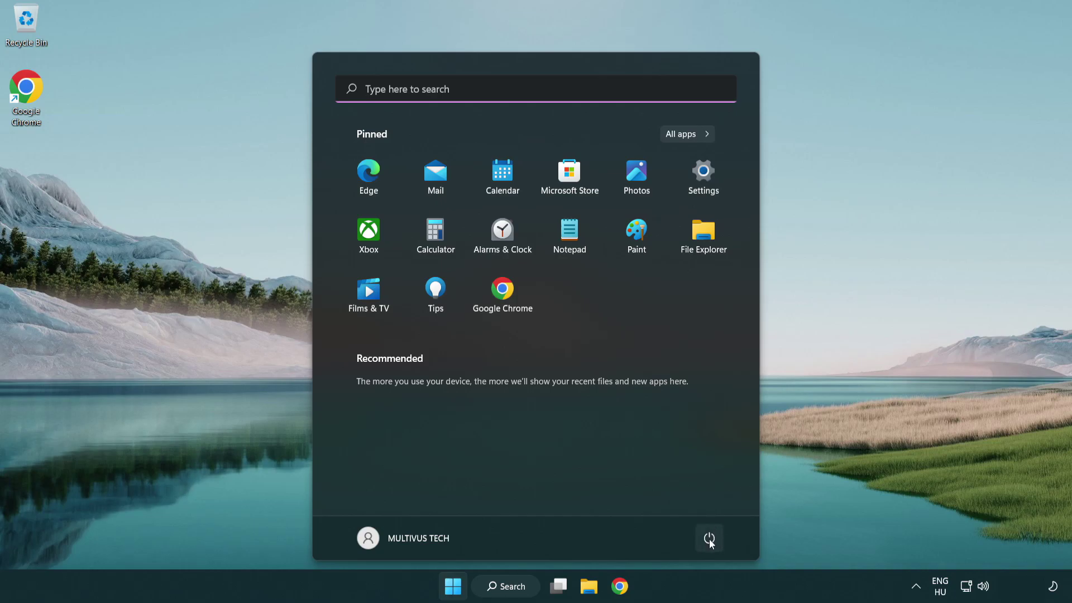
pyautogui.click(709, 539)
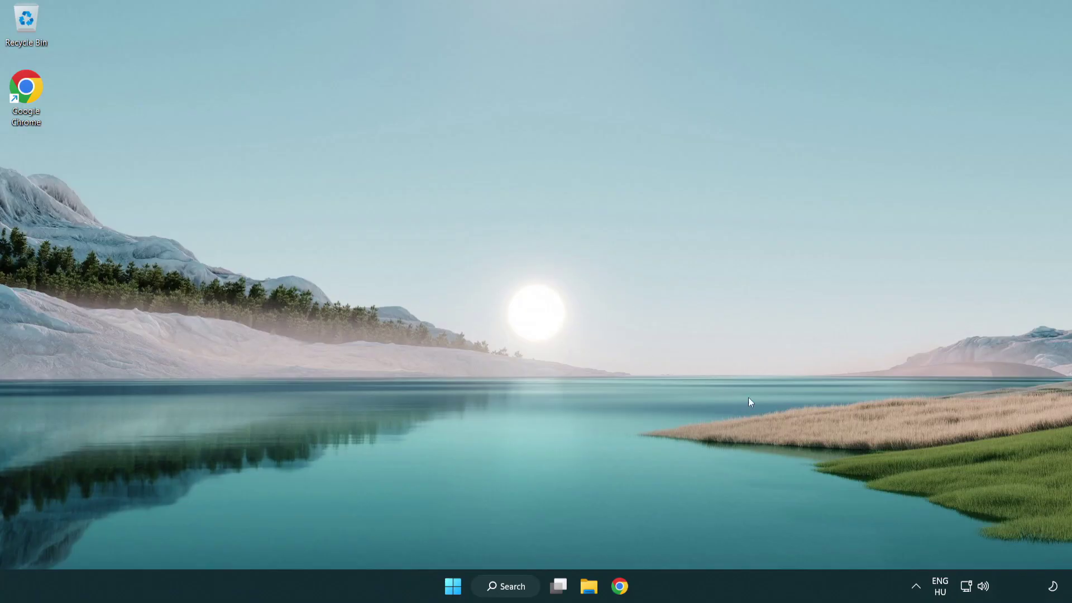
# - Launch the Playing Audio troubleshooter from the taskbar speaker icon's context menu
pyautogui.rightClick(985, 588)
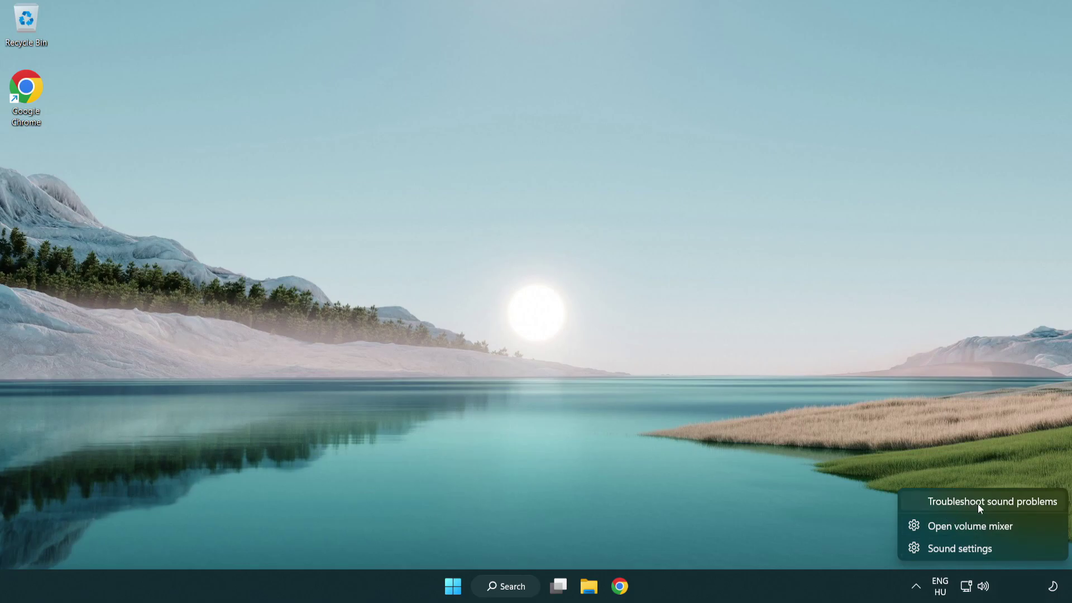
pyautogui.click(978, 504)
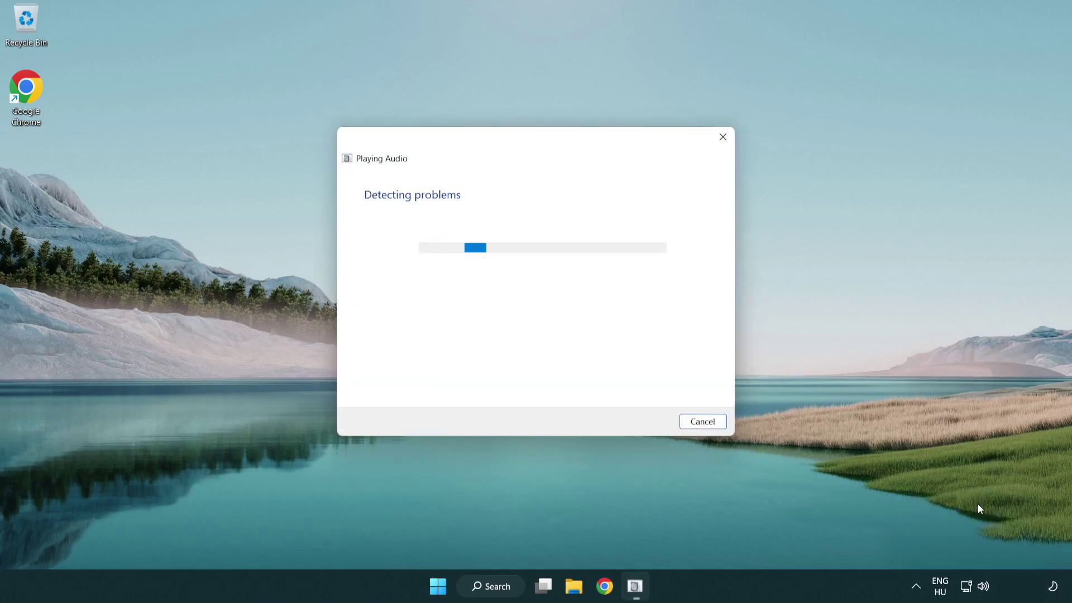